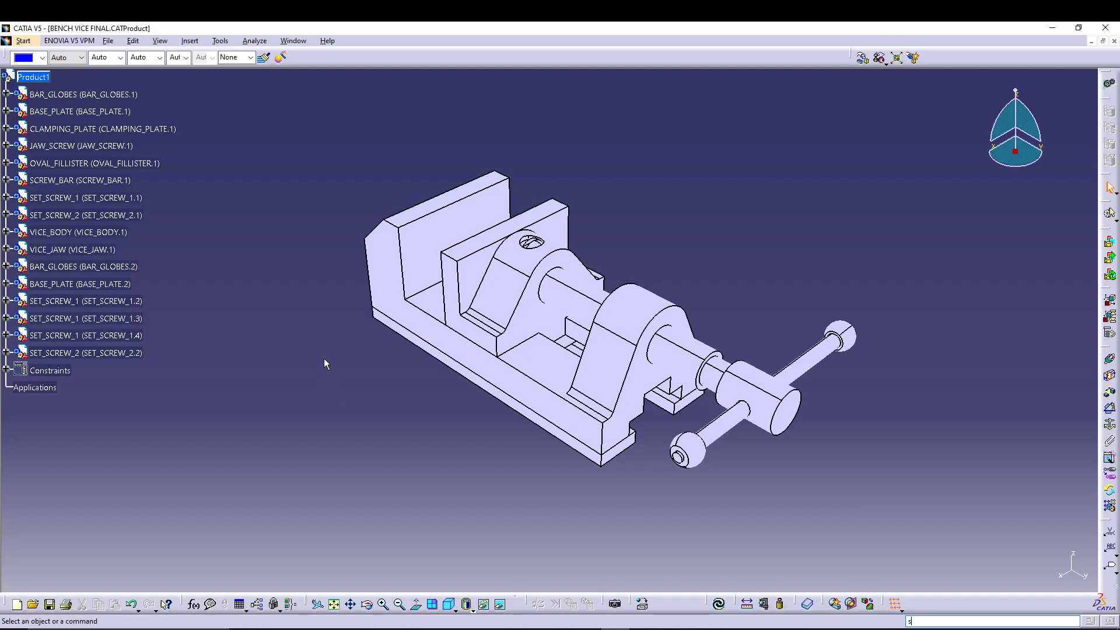
Set up a Save As export in igs format to the importing-assembly project folder, then cancel it
middle_drag(374, 408, 363, 374)
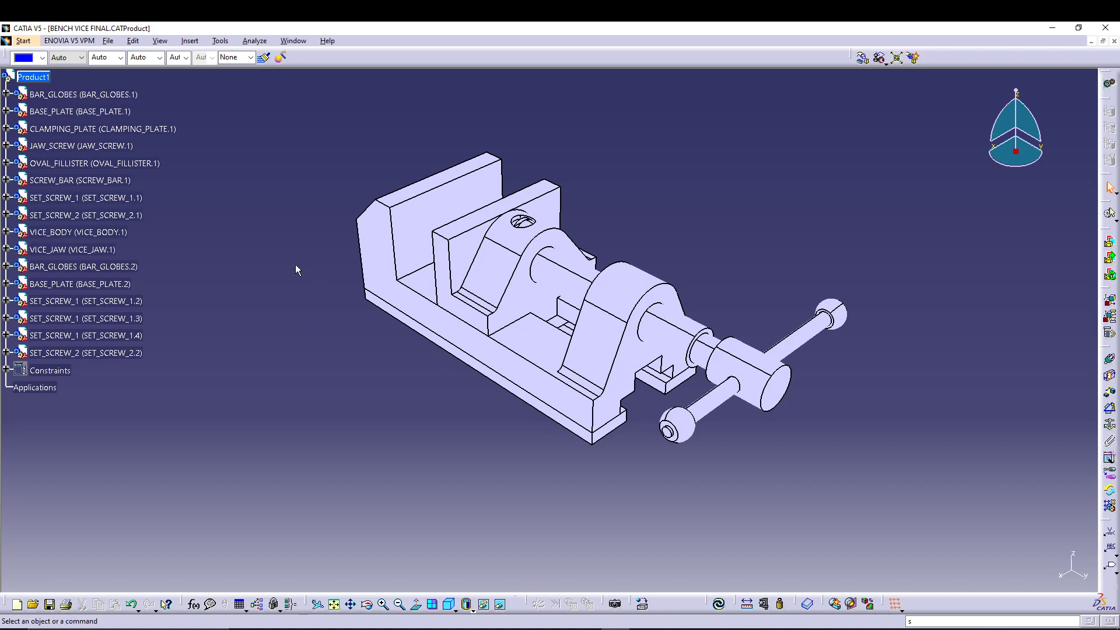
middle_drag(408, 415, 449, 391)
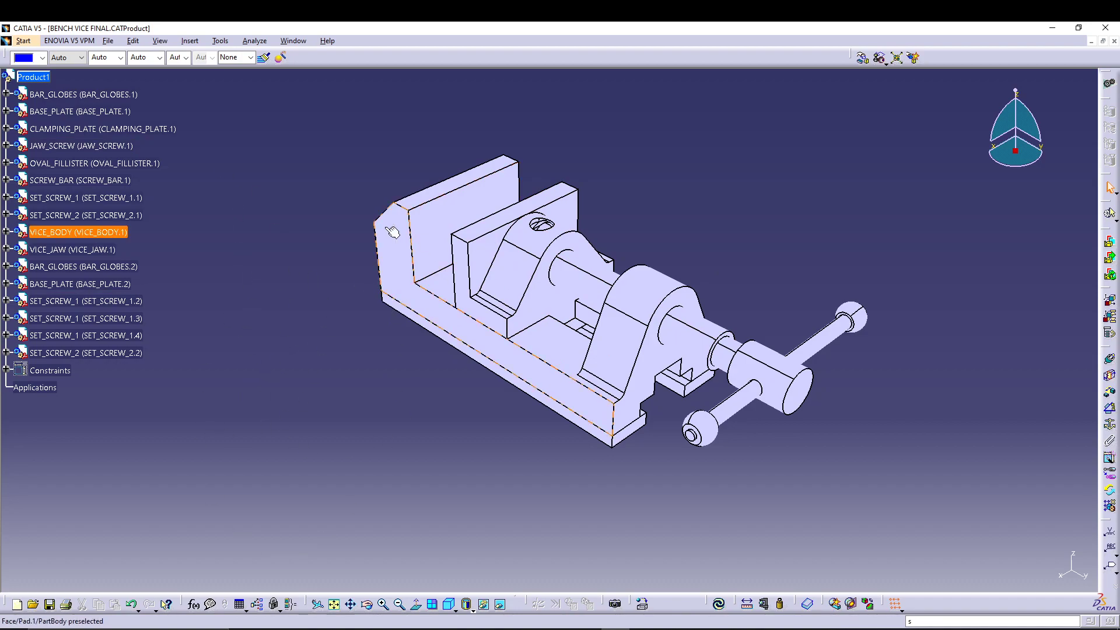
click(108, 42)
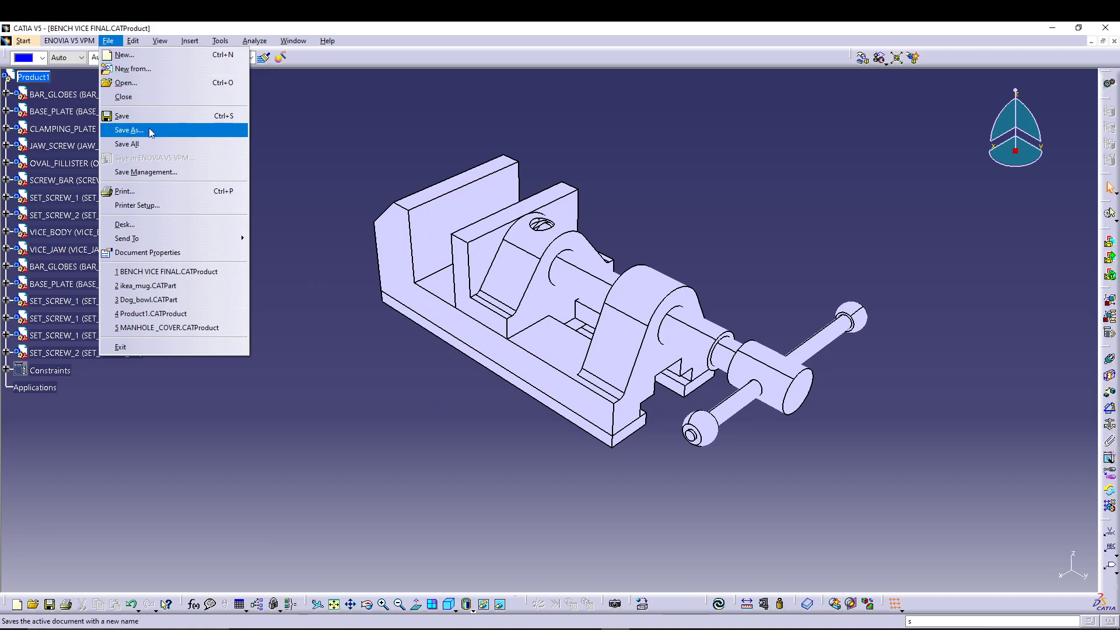
click(129, 130)
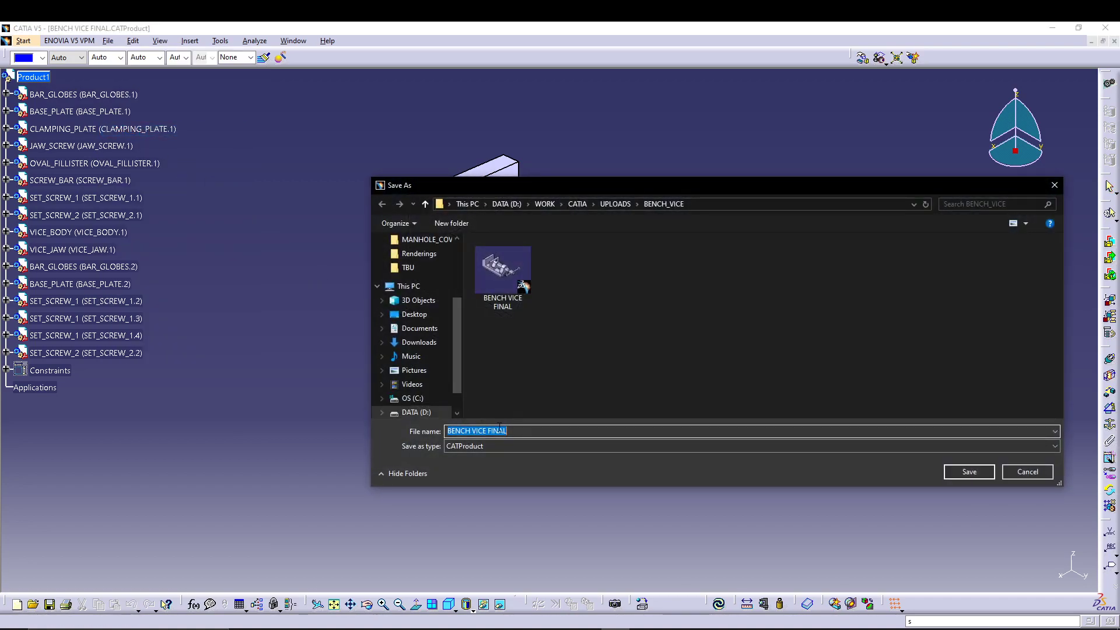
click(504, 446)
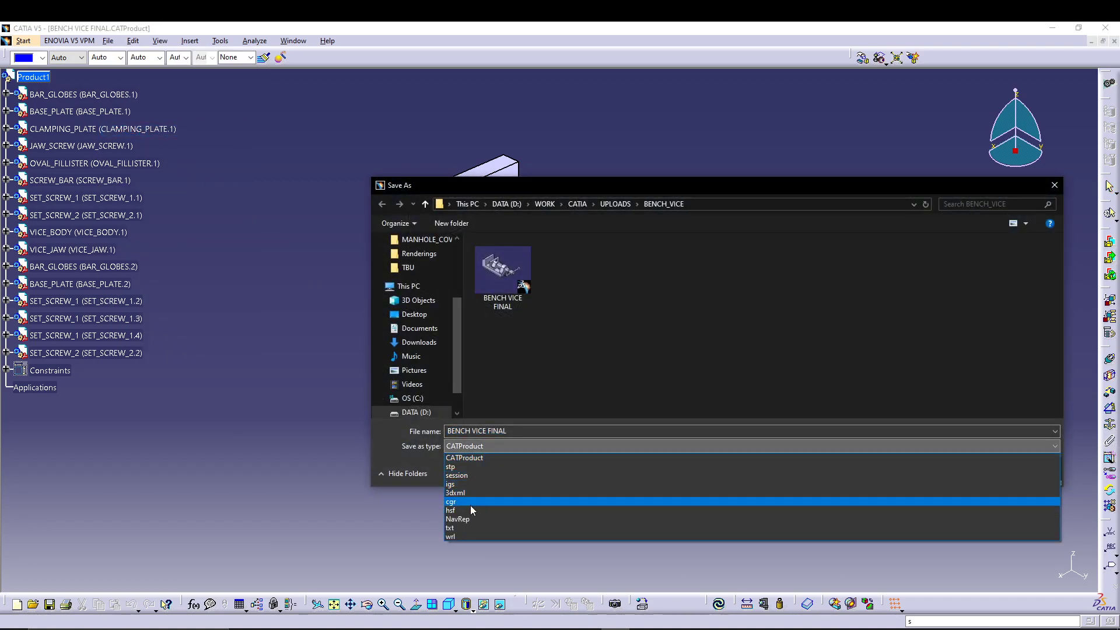
click(469, 485)
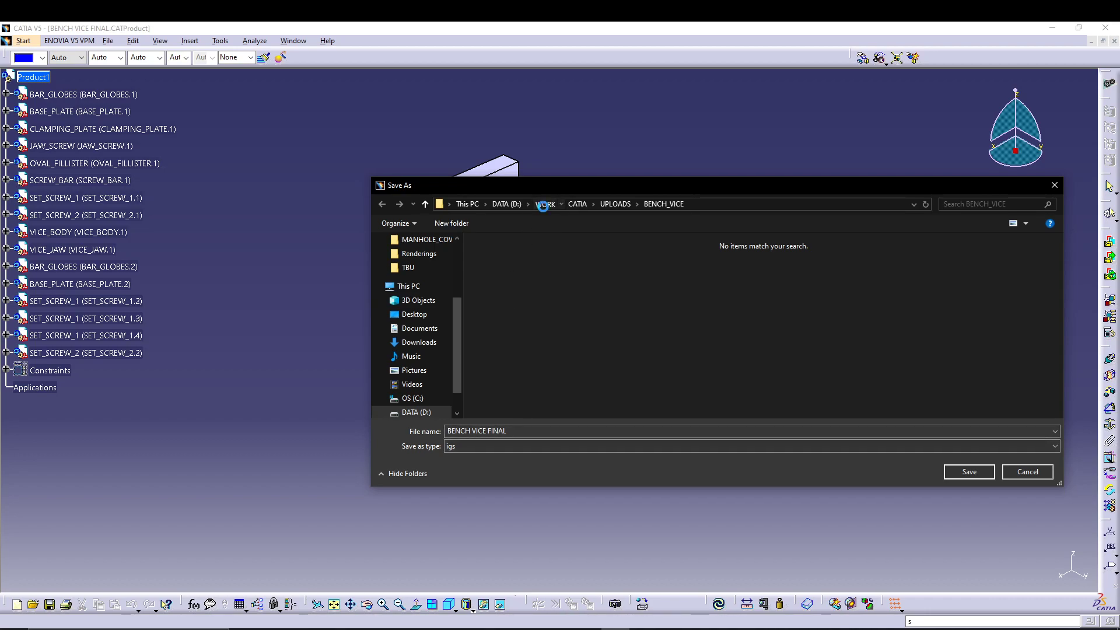
double_click(526, 279)
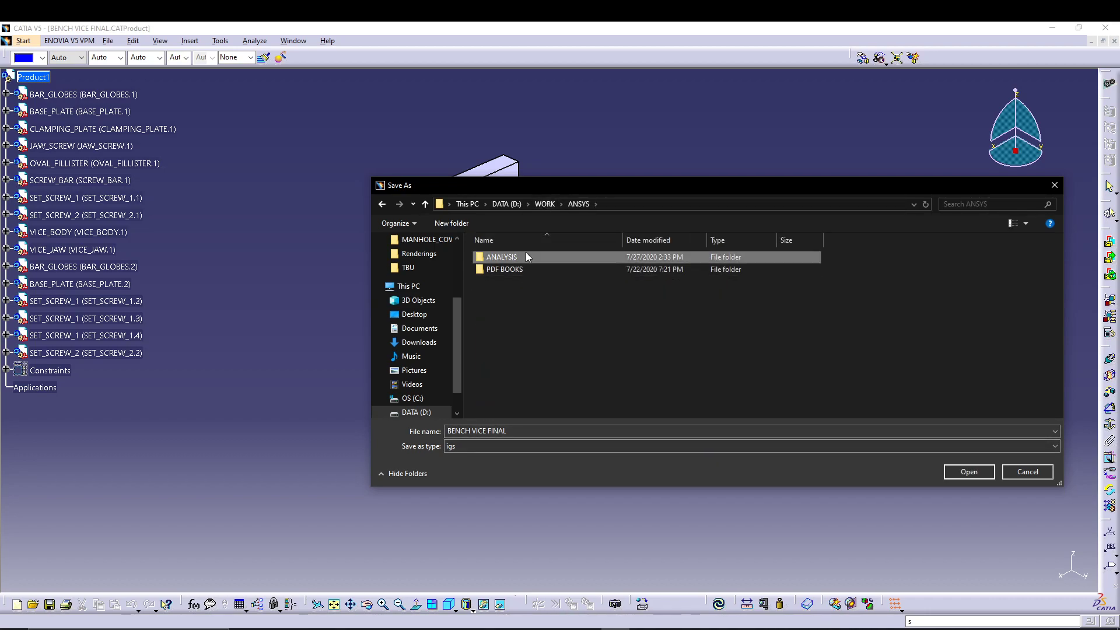
double_click(527, 257)
double_click(530, 282)
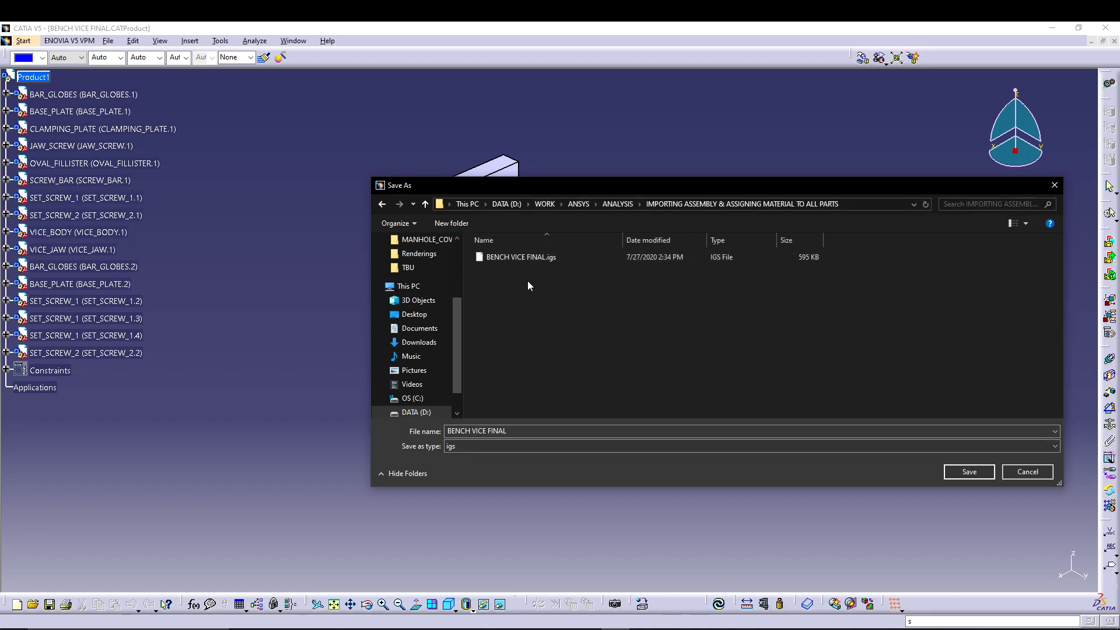
click(1027, 467)
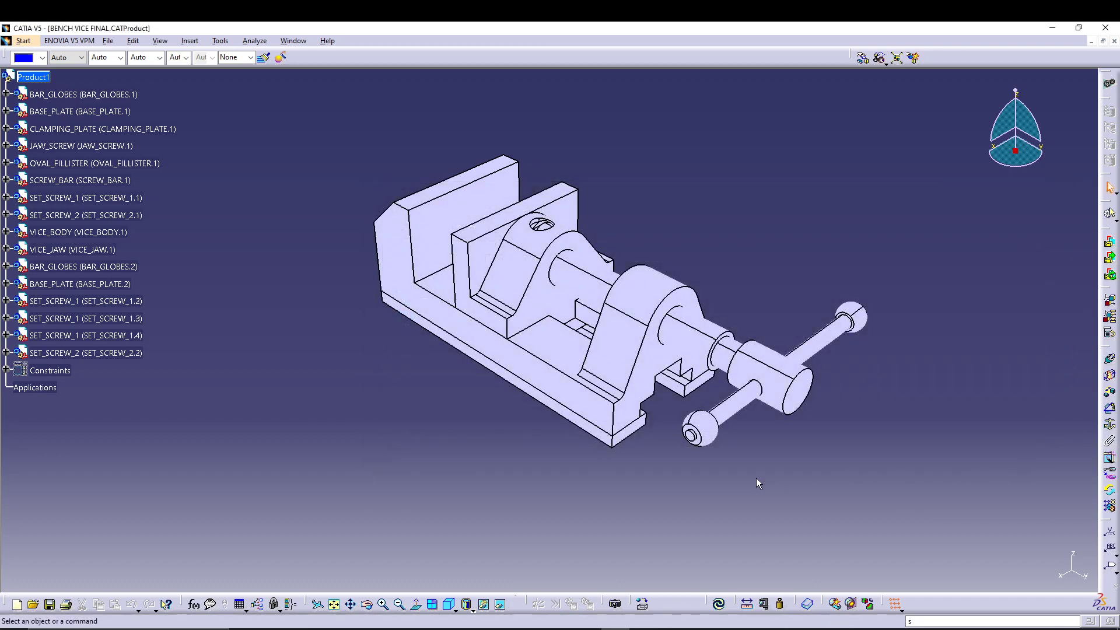
Add a Static Structural analysis system to the Workbench Project Schematic
key(alt+Tab)
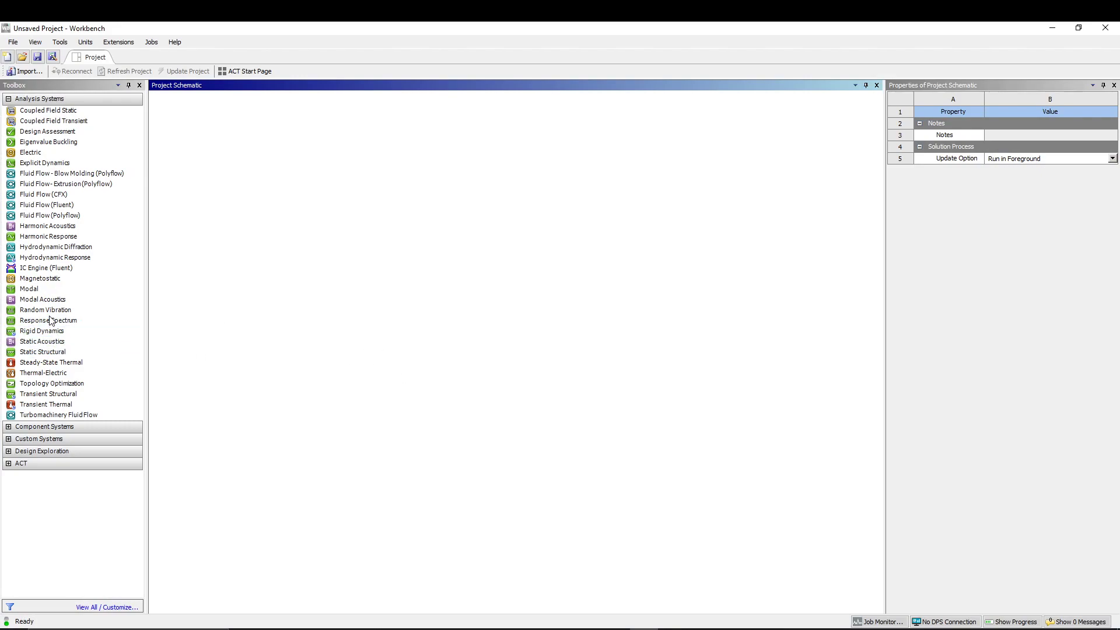
click(46, 353)
drag(46, 356, 210, 169)
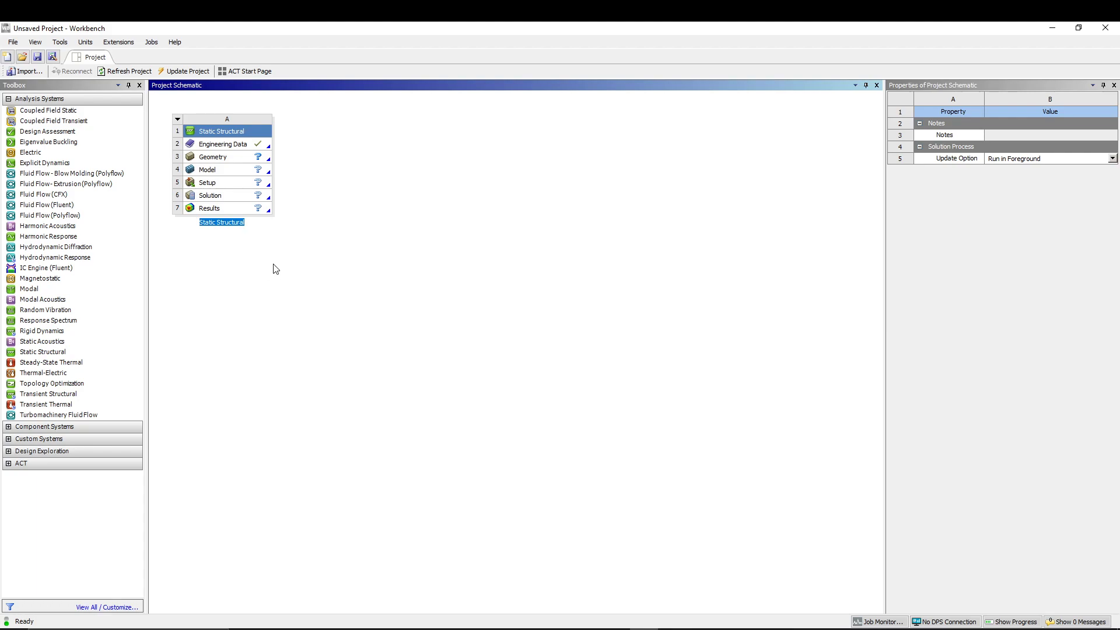
Import BENCH VICE FINAL.igs into the Static Structural system's Geometry cell
double_click(258, 156)
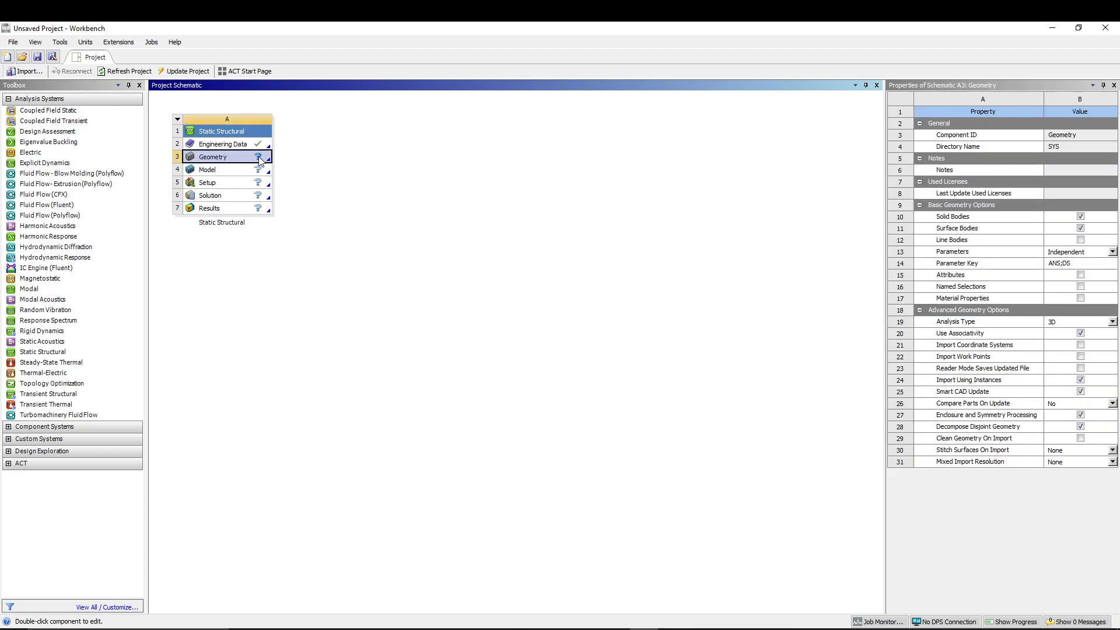
right_click(268, 157)
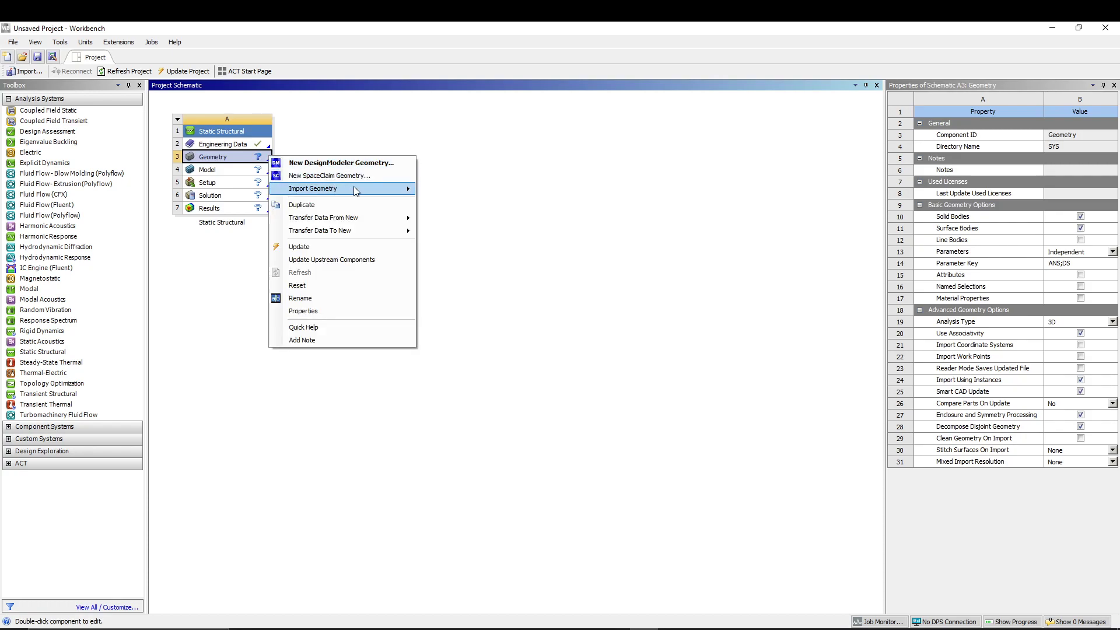
mouse_move(350, 187)
click(452, 188)
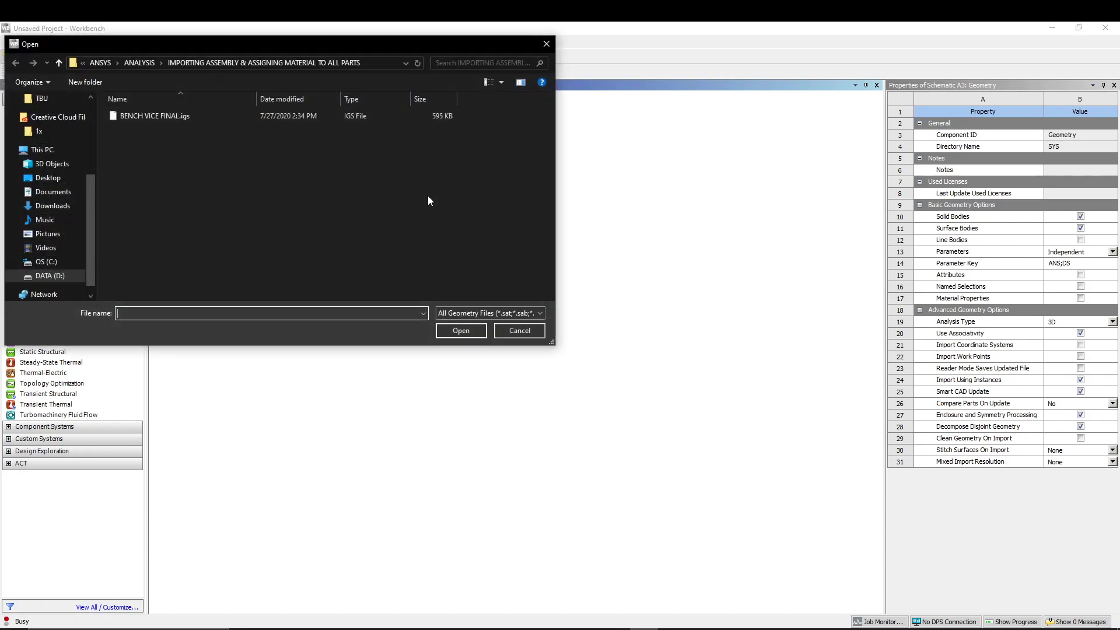
click(172, 117)
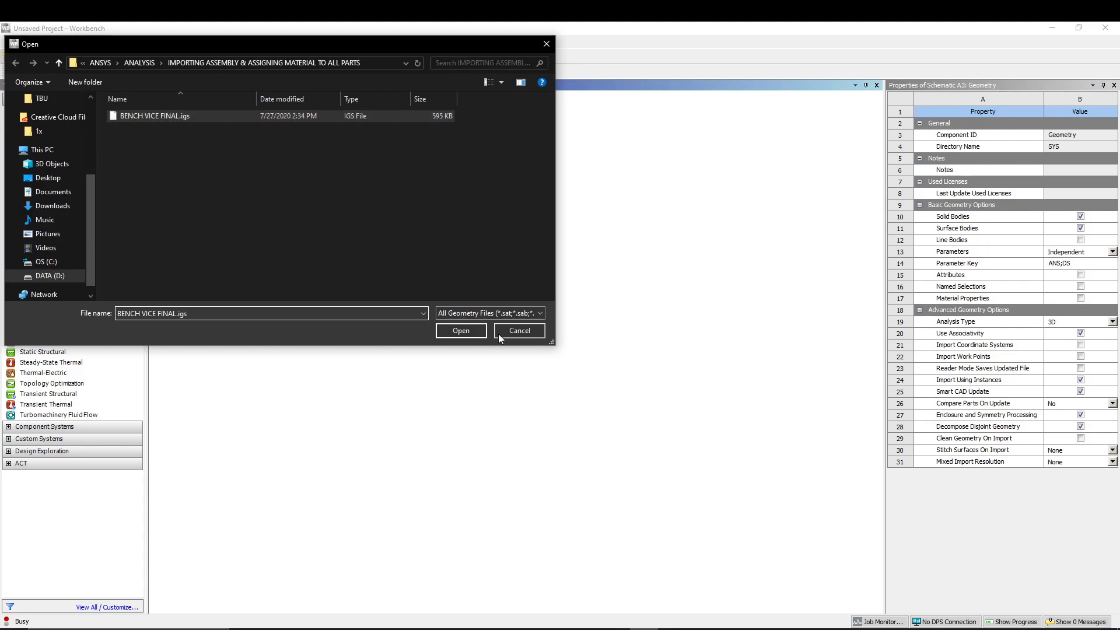
click(463, 334)
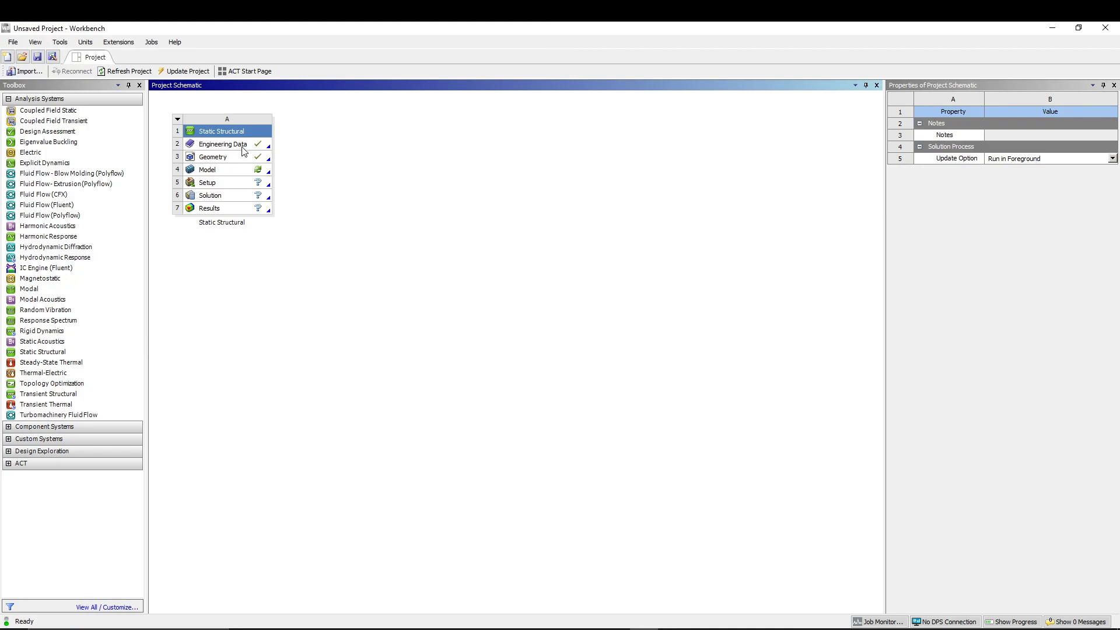
Add Gray Cast Iron and Stainless Steel from the General Materials library to Engineering Data
double_click(242, 145)
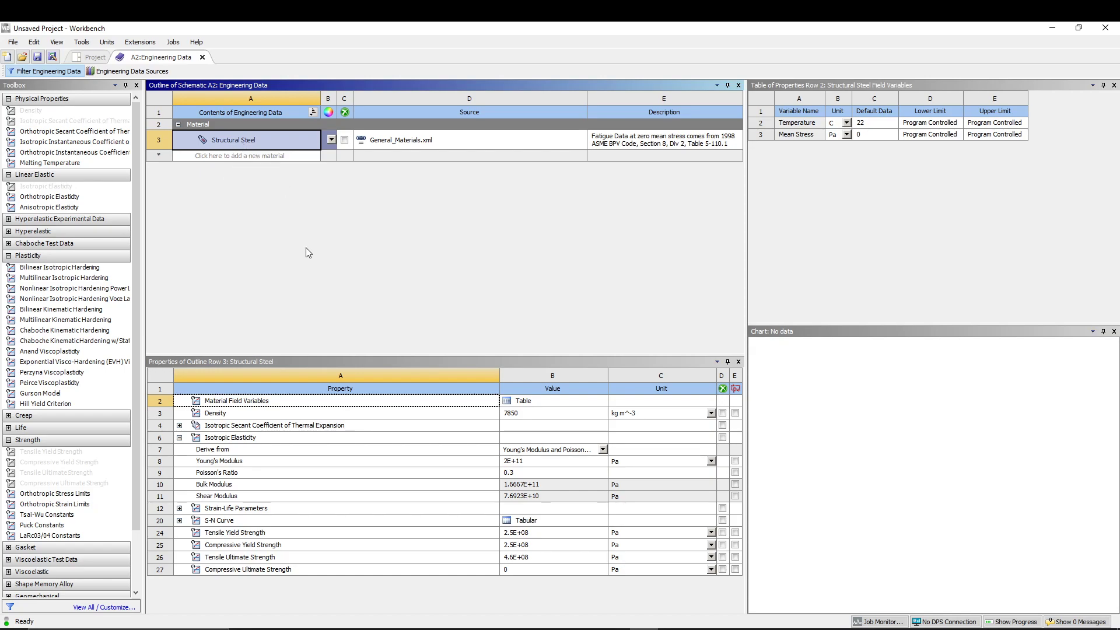
click(128, 71)
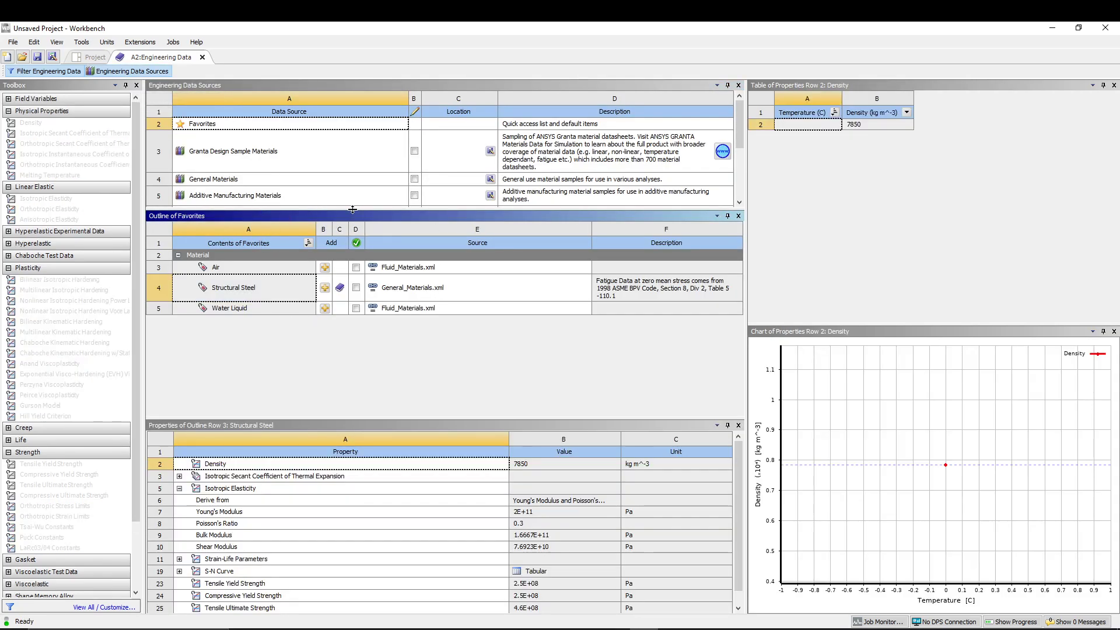
drag(352, 209, 354, 310)
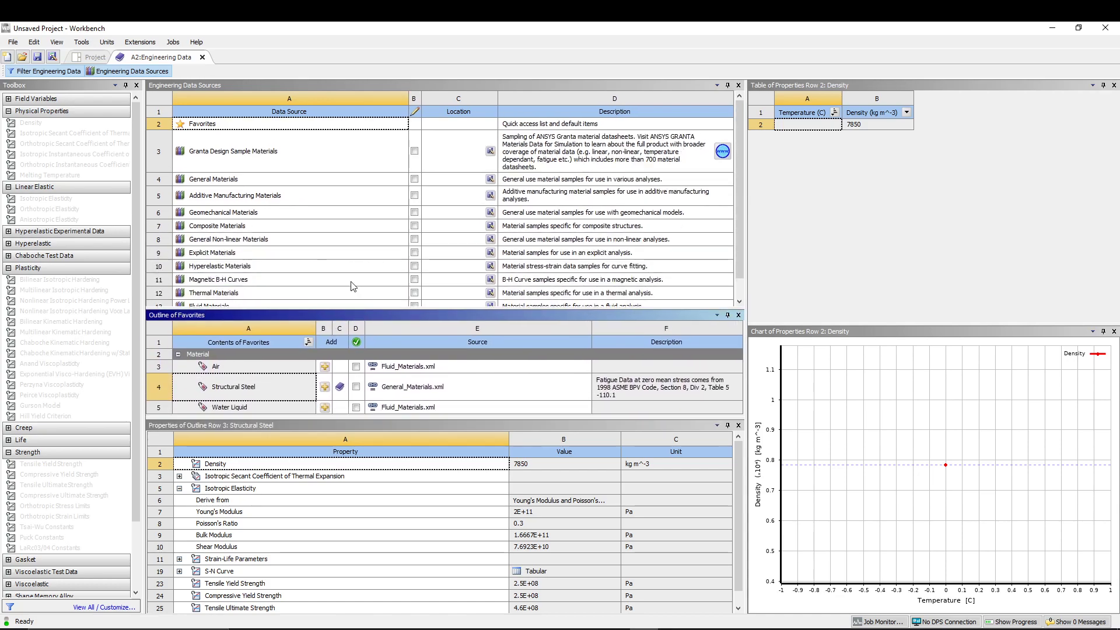
click(220, 181)
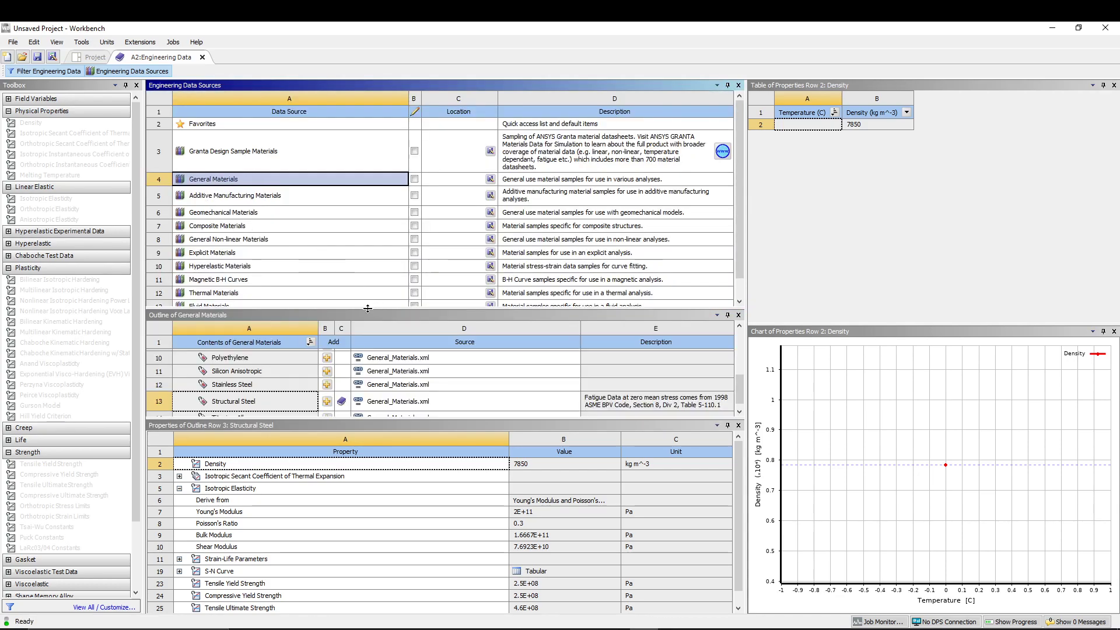
drag(368, 308, 350, 138)
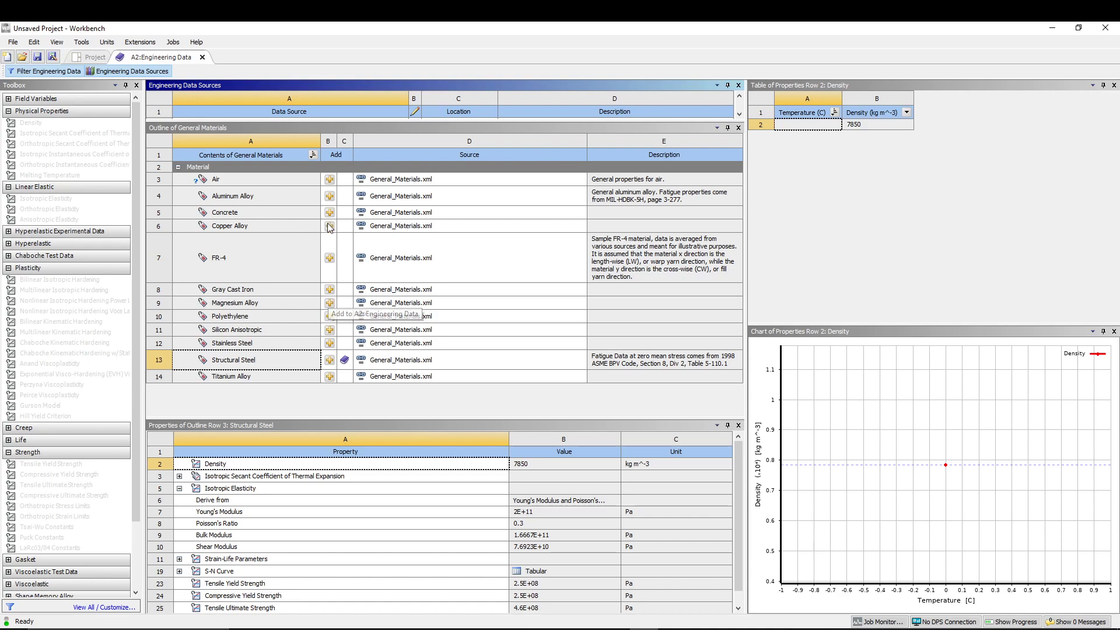
click(329, 290)
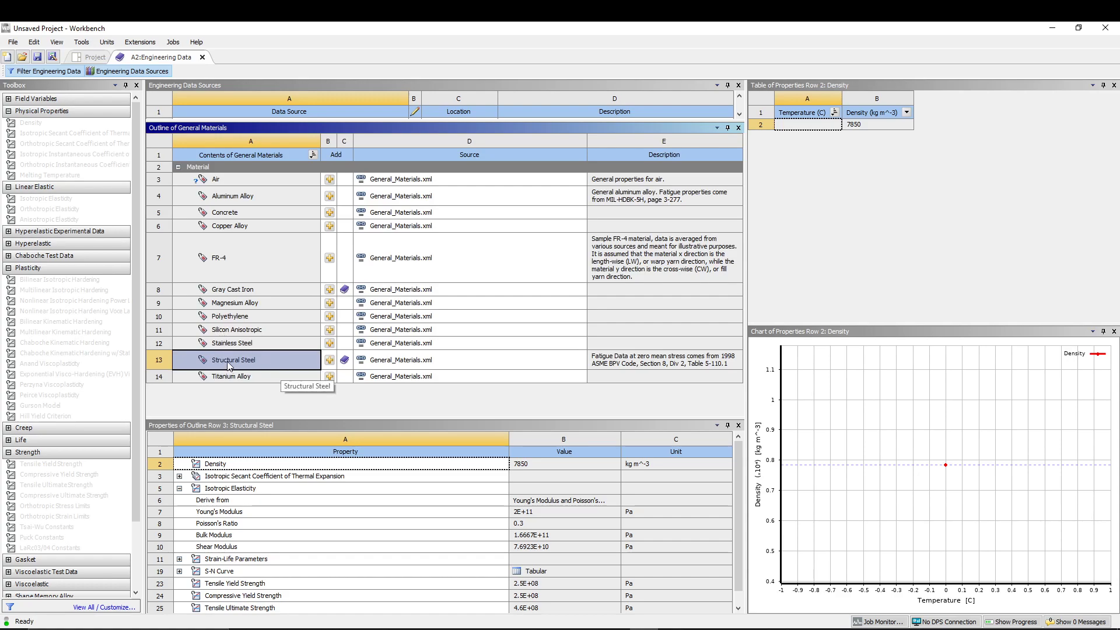
click(329, 343)
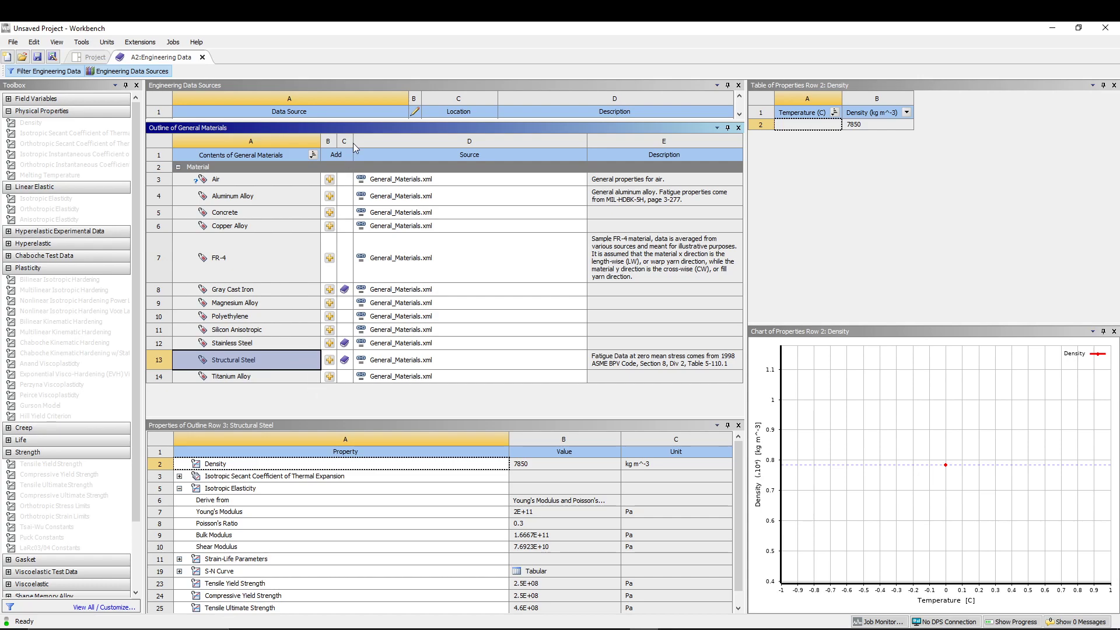
click(92, 70)
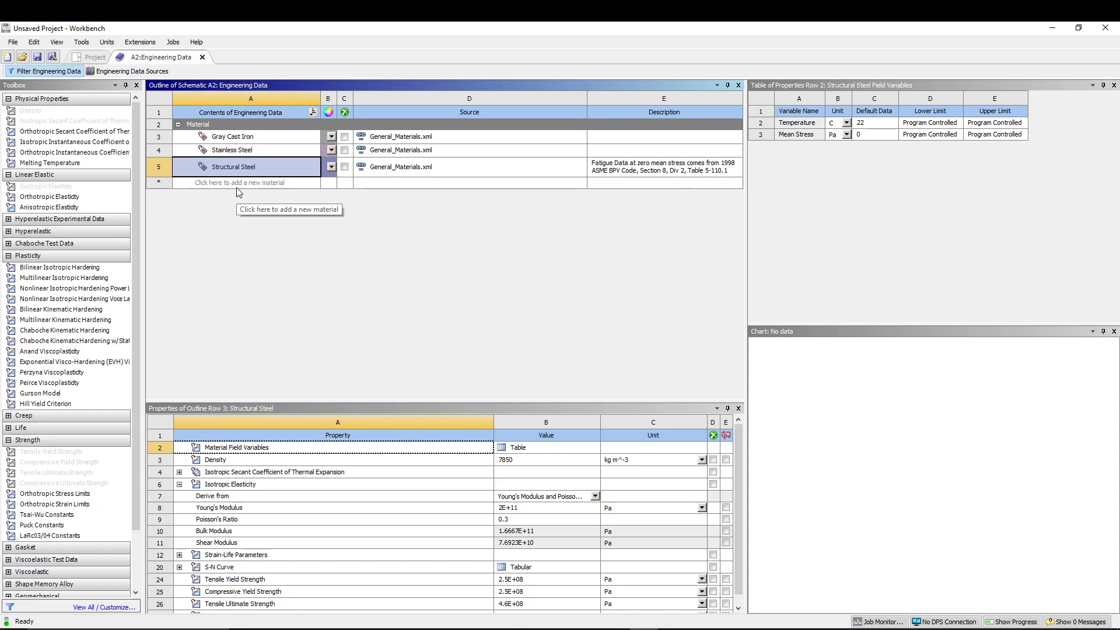
Create a MILD STEEL material with Density, Tensile Yield Strength and Compressive Yield Strength properties
click(254, 185)
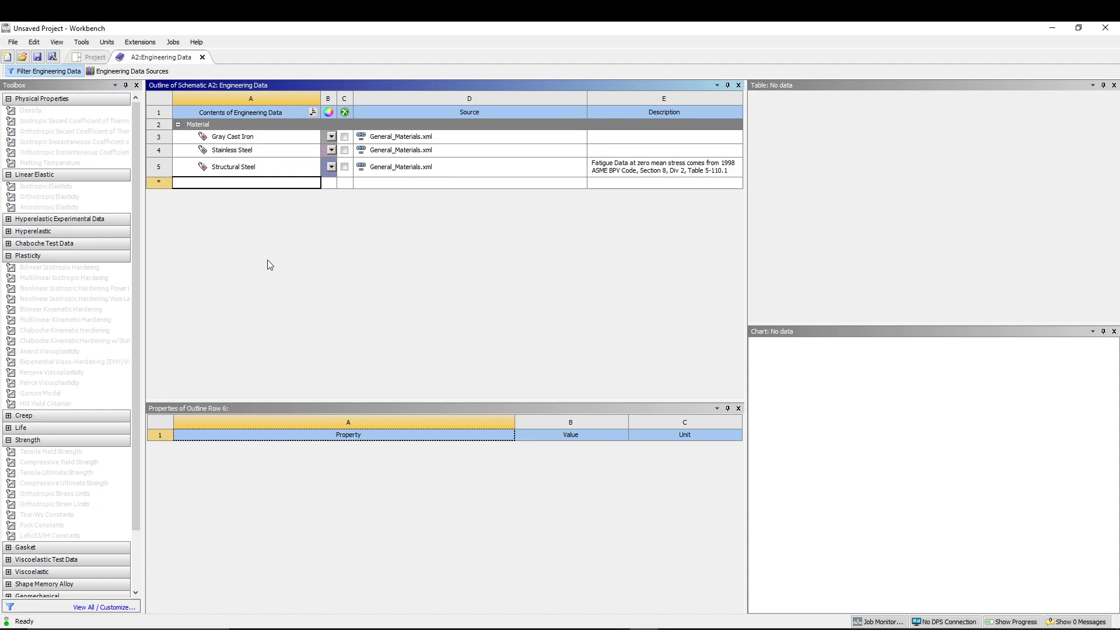
text(MILD STEEL)
key(Return)
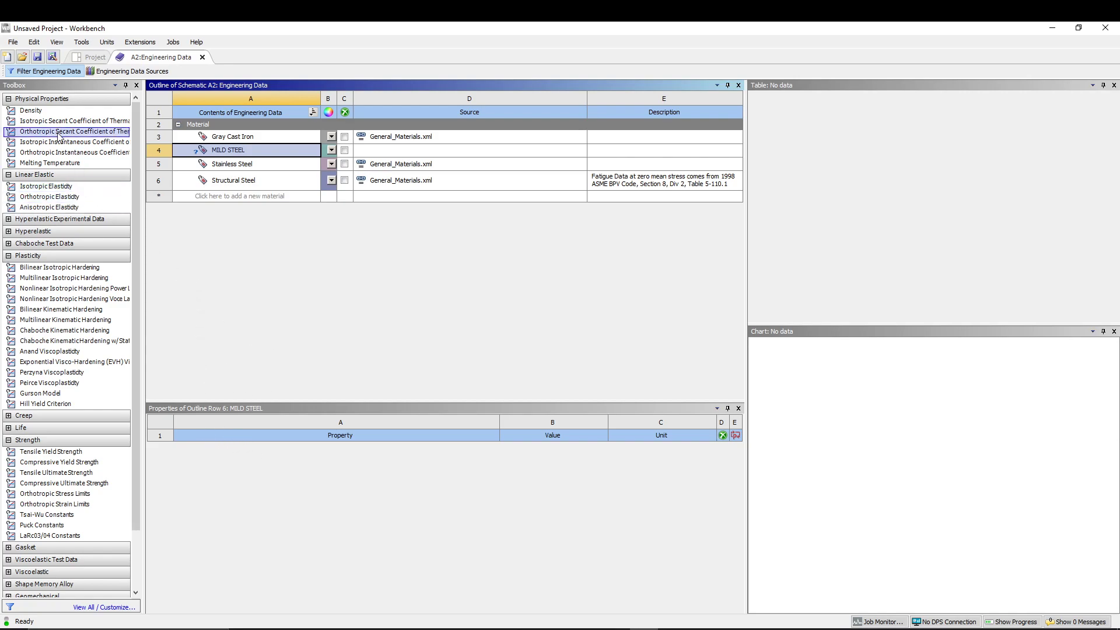
double_click(45, 112)
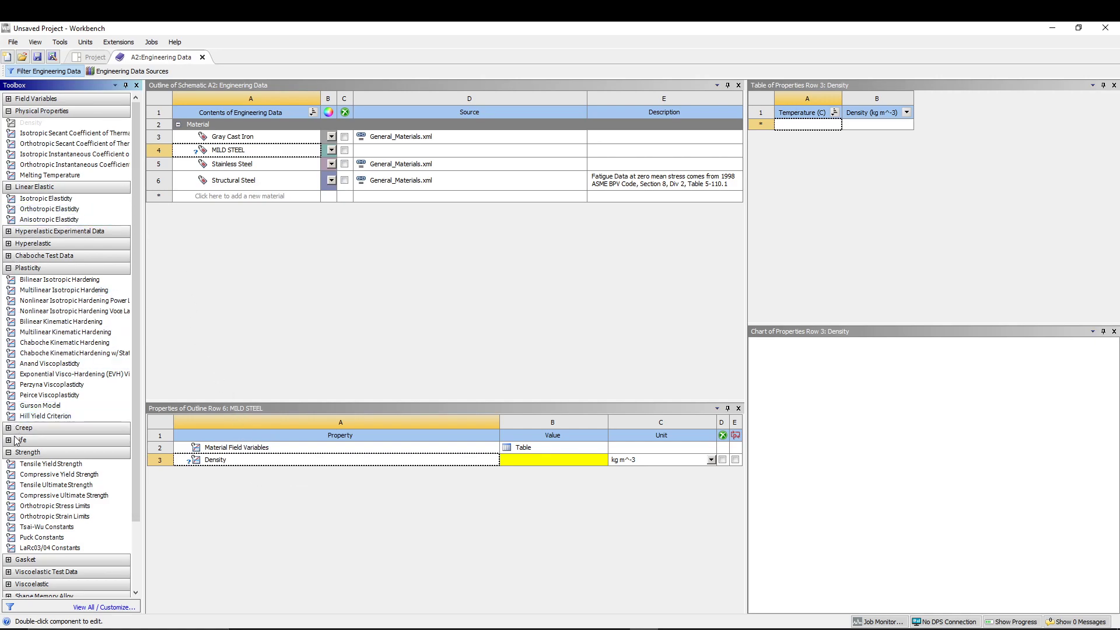
double_click(48, 465)
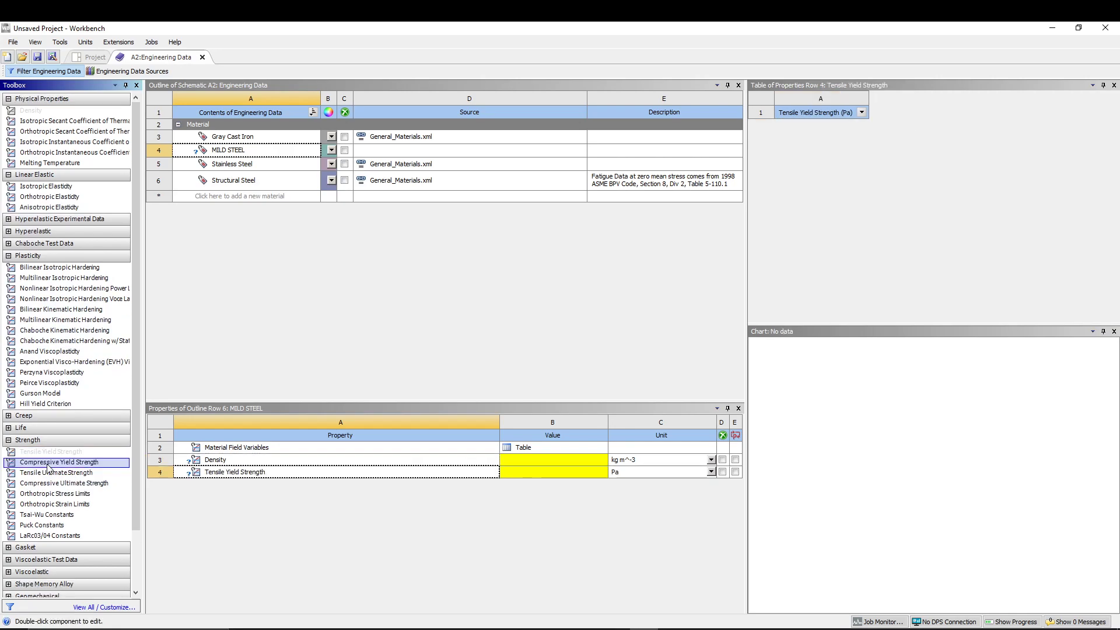
double_click(85, 465)
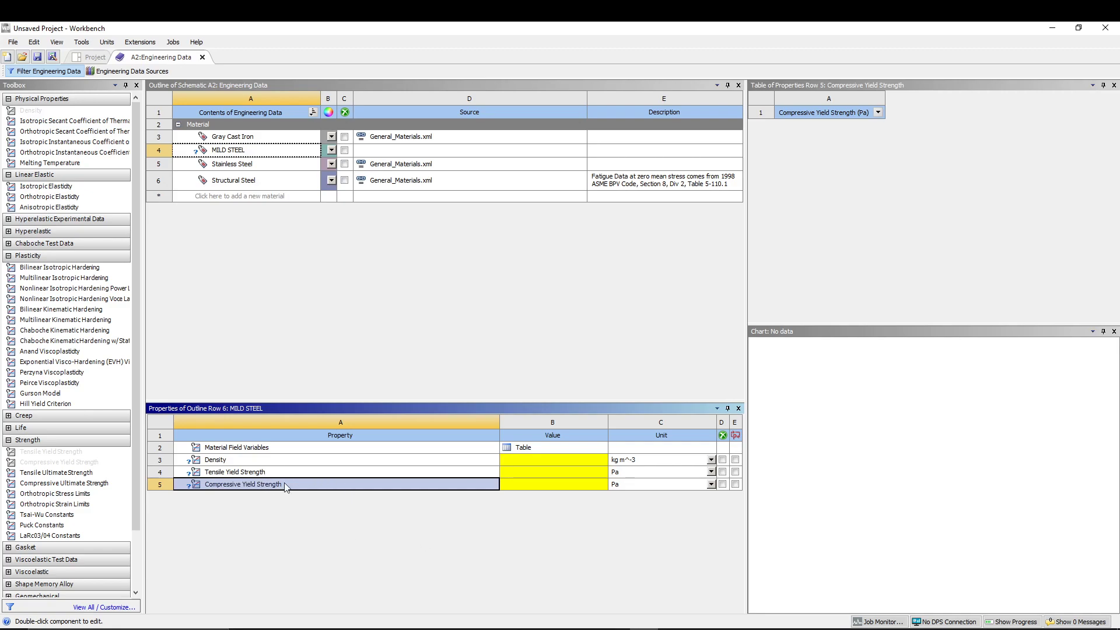
Enter MILD STEEL density 7850 and tensile yield strength 231.94 MPa
click(568, 460)
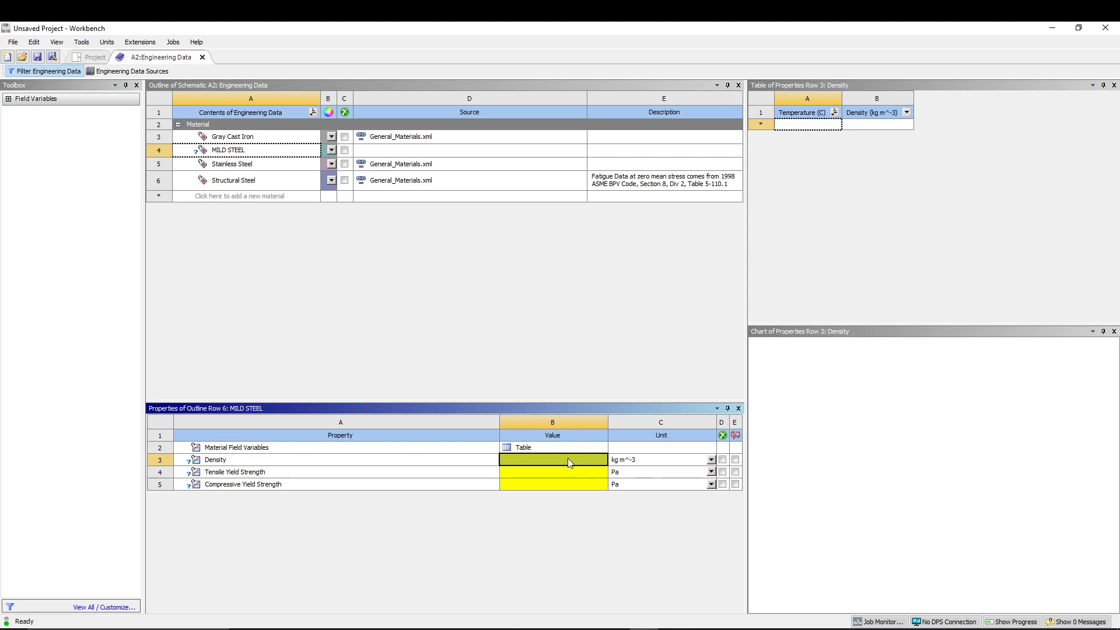
text(7850)
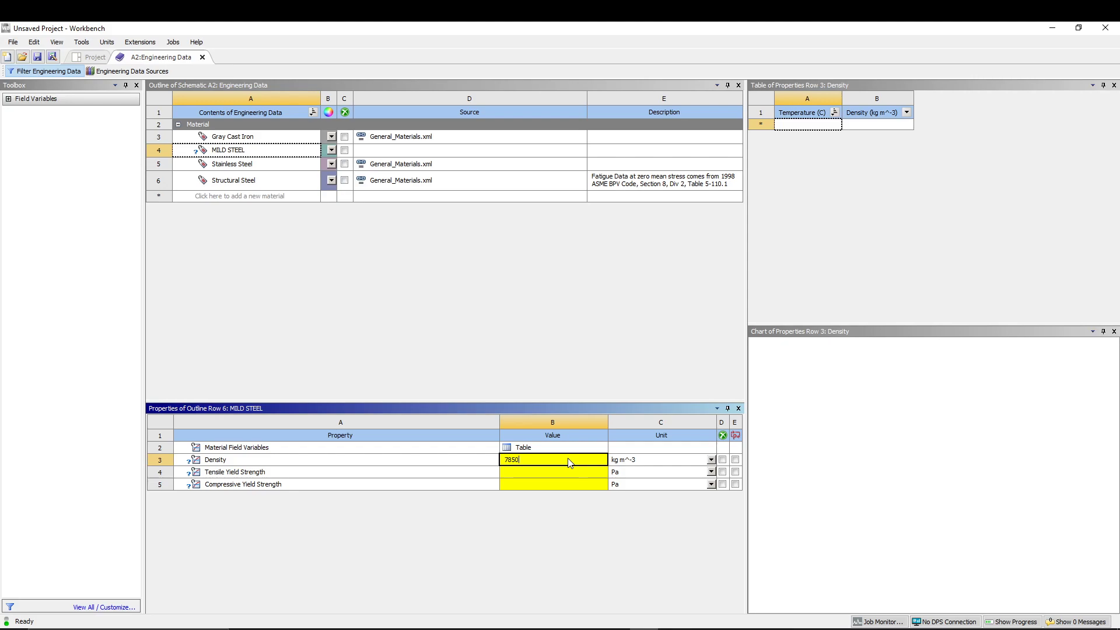
click(539, 472)
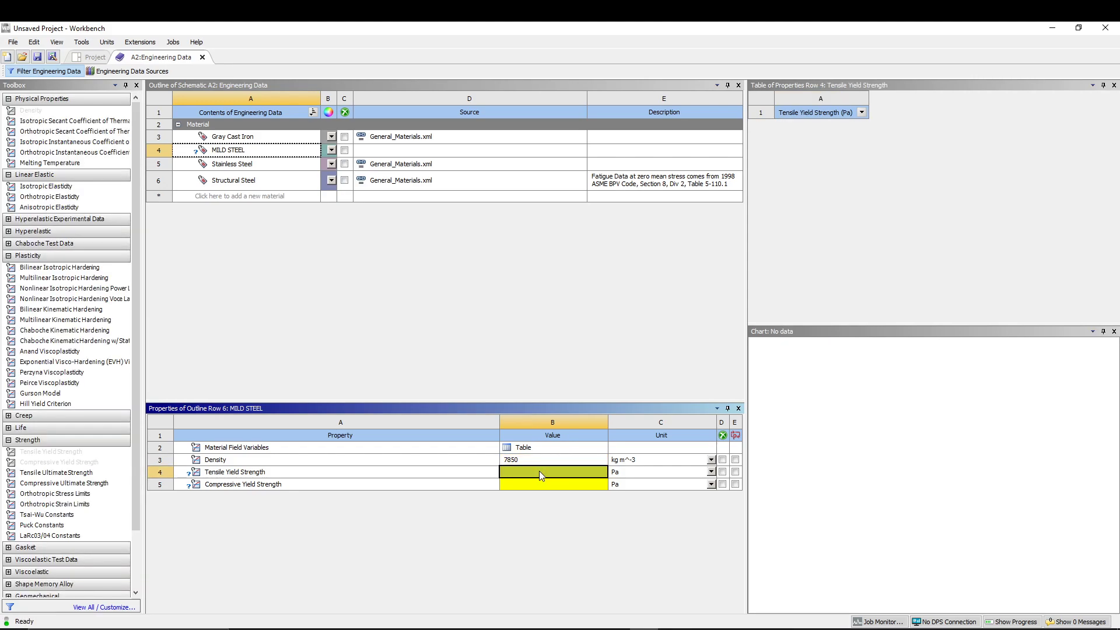
click(712, 474)
click(642, 527)
text(231.)
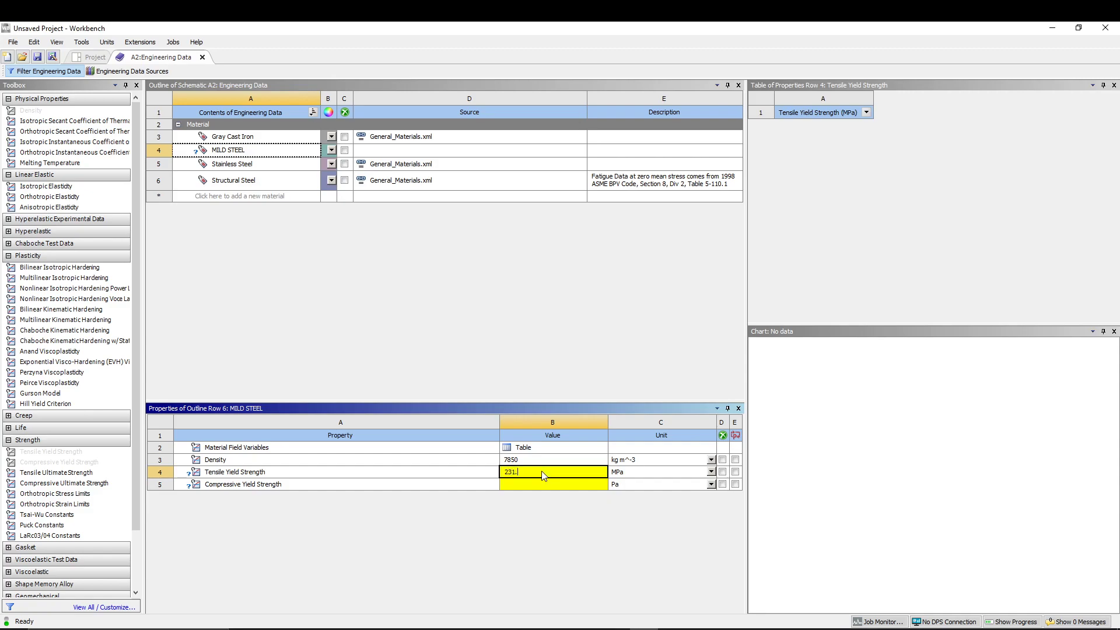
text(94)
click(534, 484)
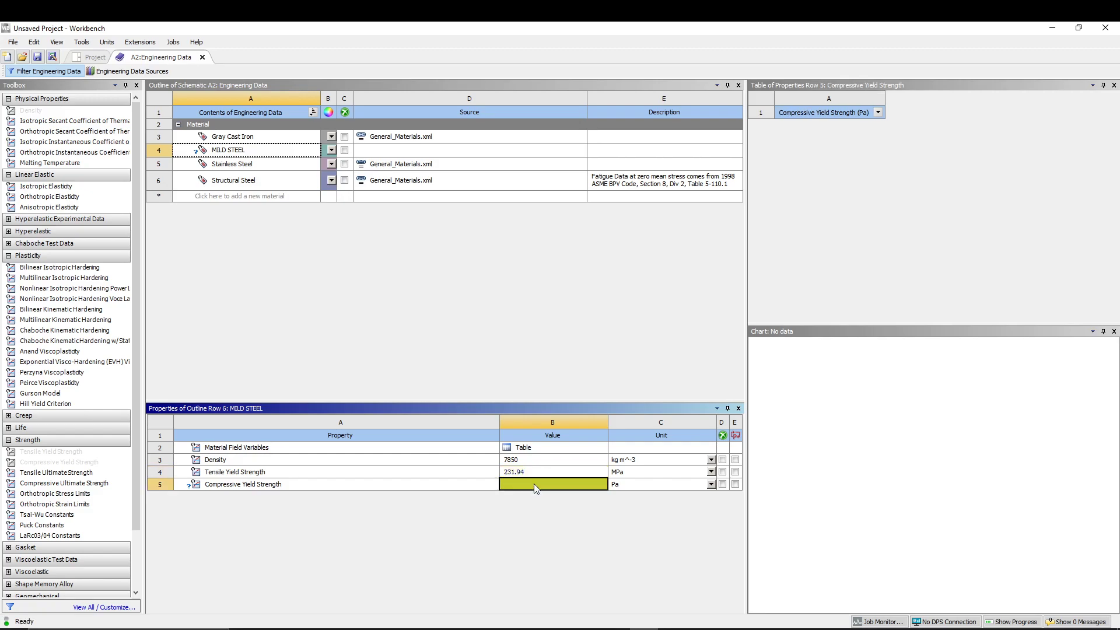
Set MILD STEEL compressive yield strength to 407.7 MPa
click(654, 489)
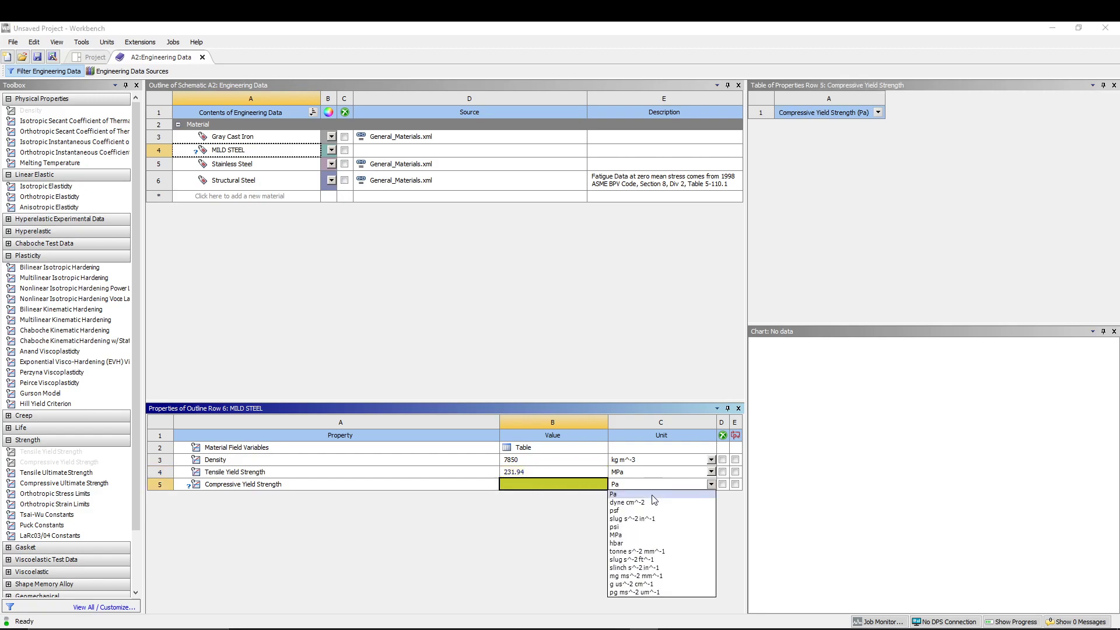
click(686, 528)
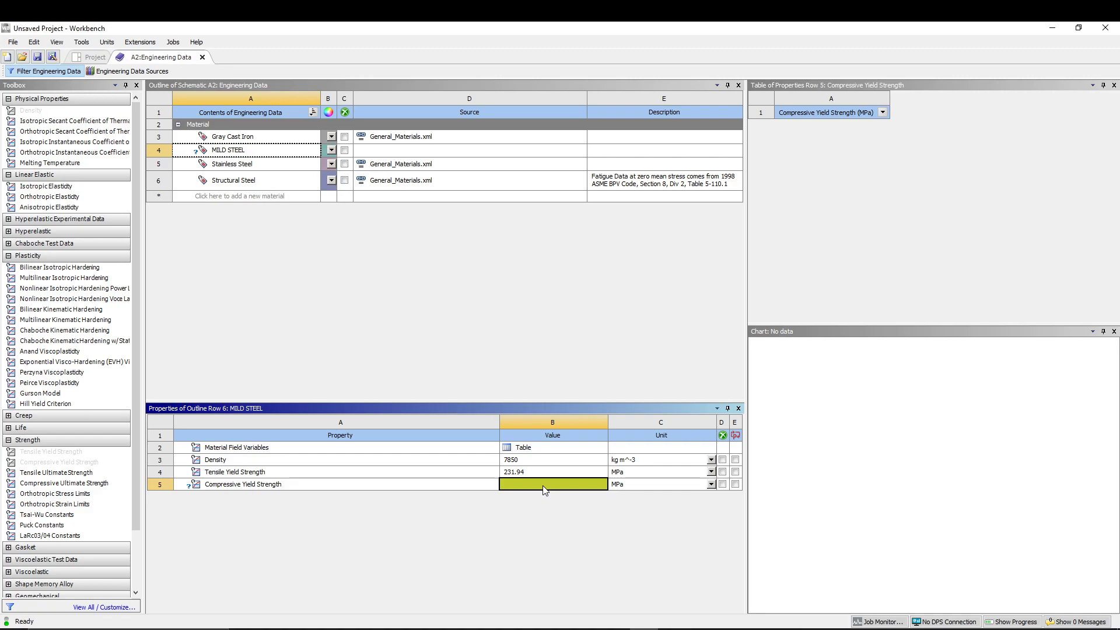
text(4)
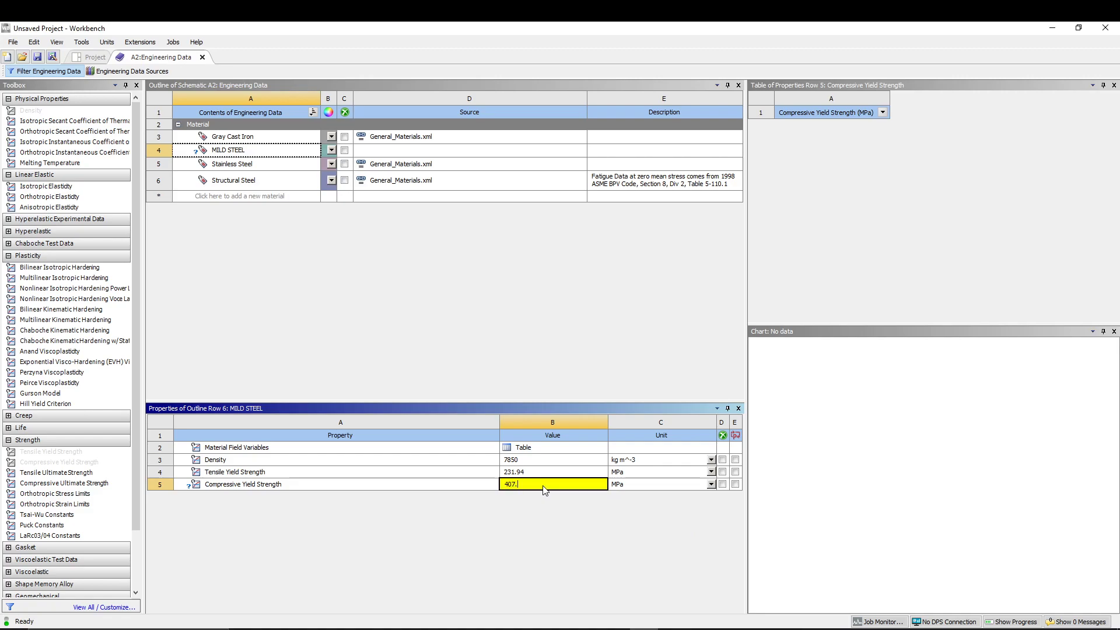
text(07.7)
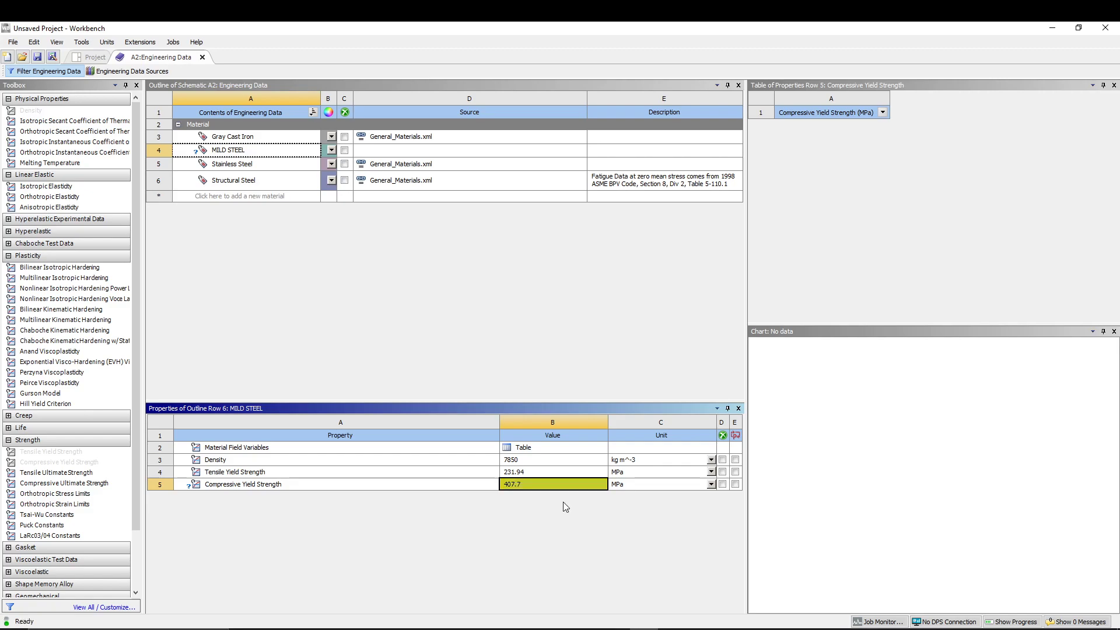
key(Return)
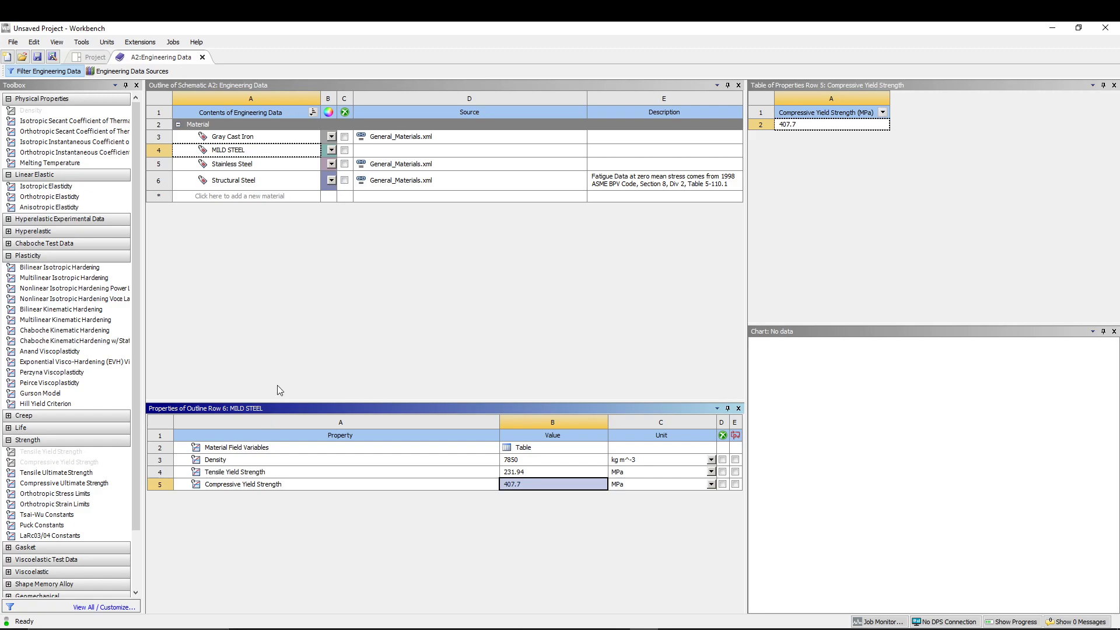
click(296, 250)
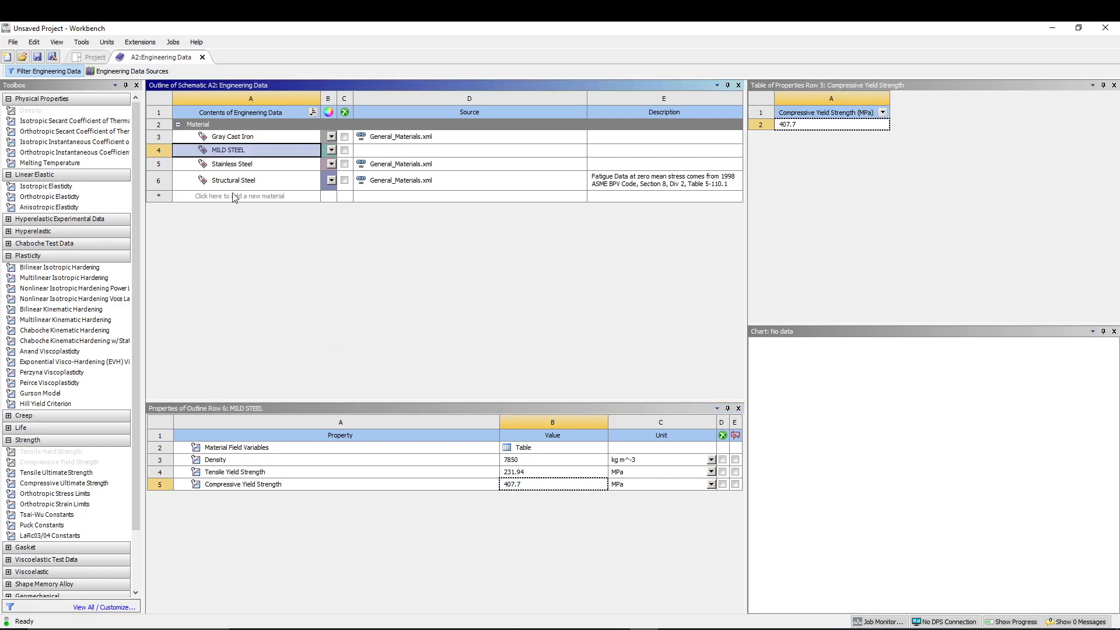
Change Gray Cast Iron's Young's Modulus unit to MPa, so it reads 1.1E+05
double_click(250, 136)
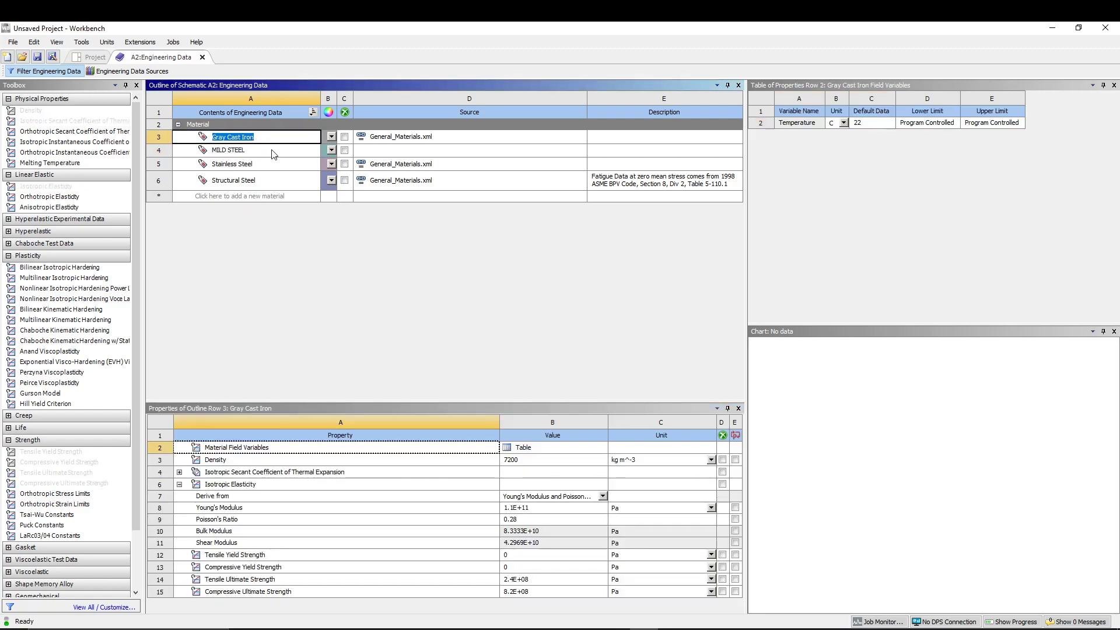
click(284, 259)
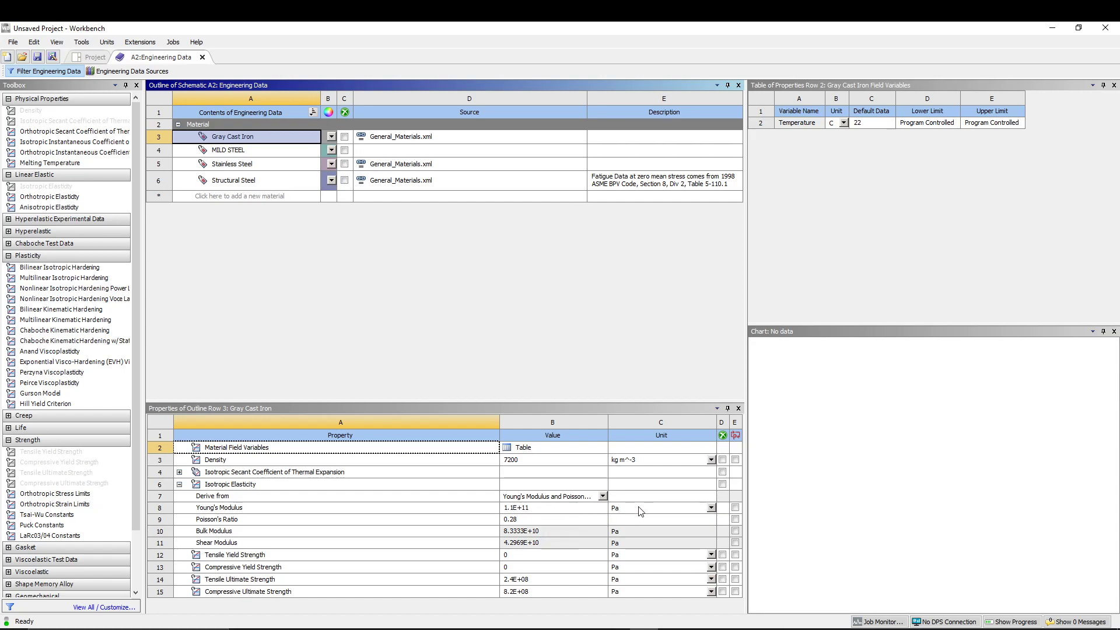
click(711, 508)
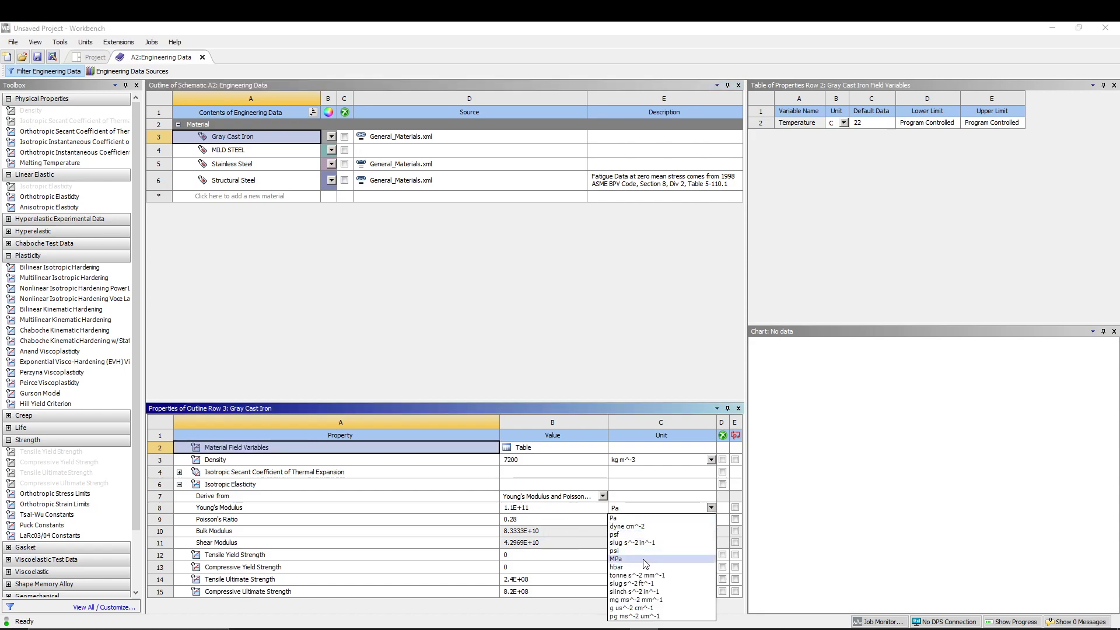
click(642, 559)
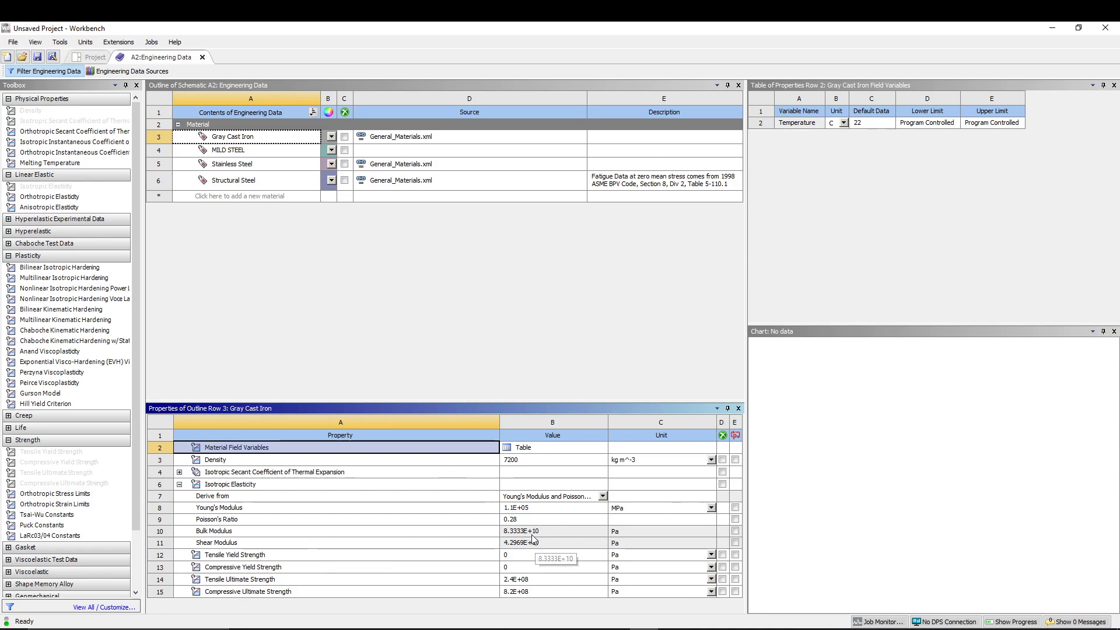
click(376, 295)
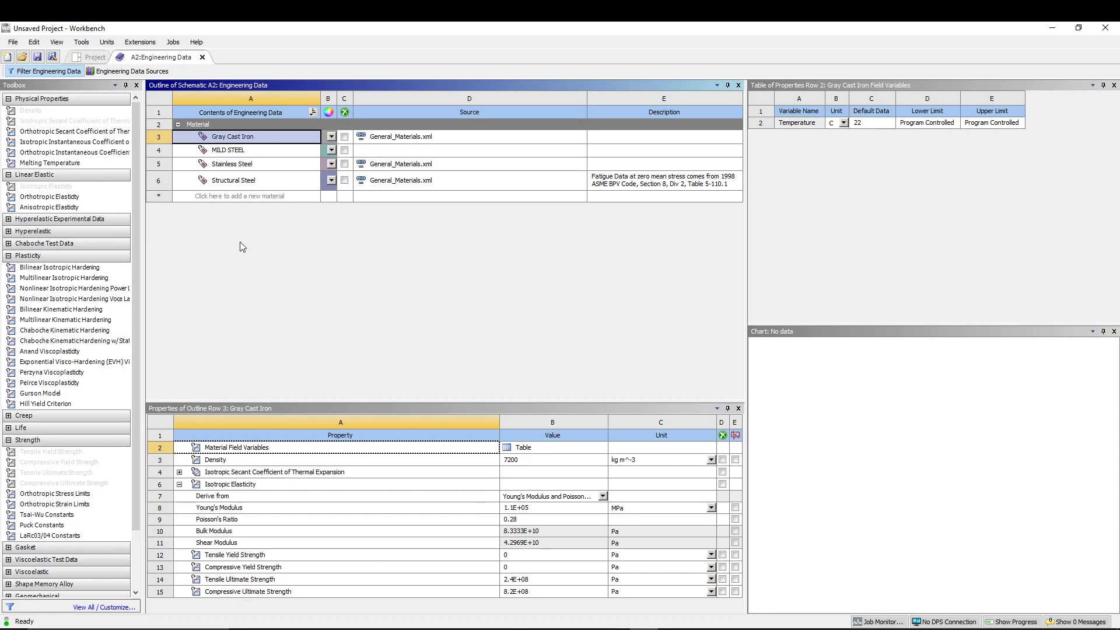
Launch Mechanical from the Static Structural system's Model cell
click(89, 61)
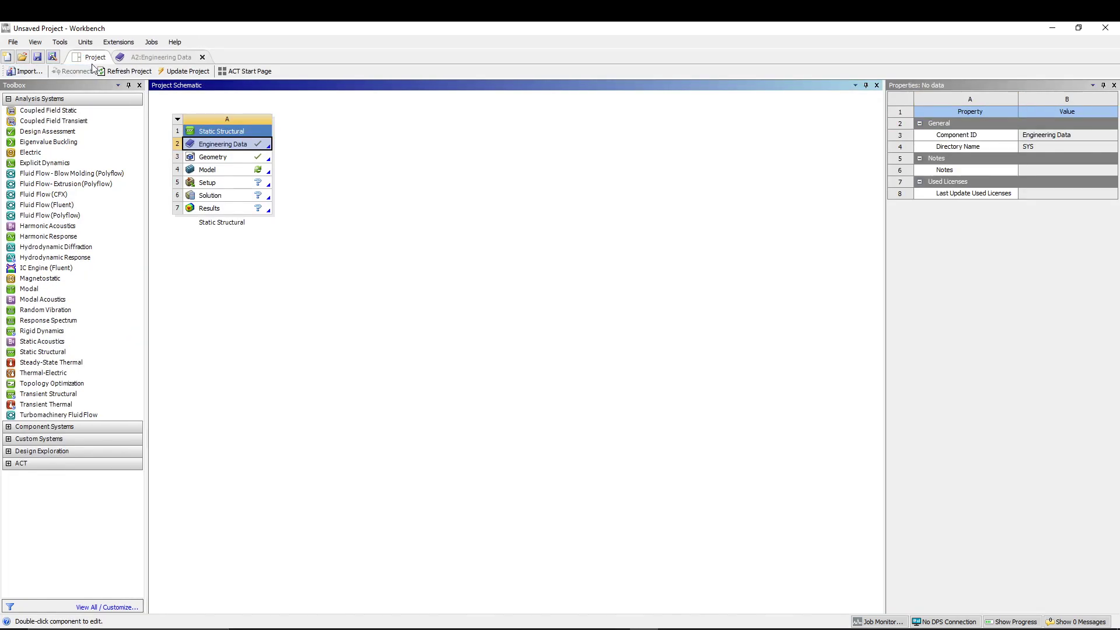
click(224, 174)
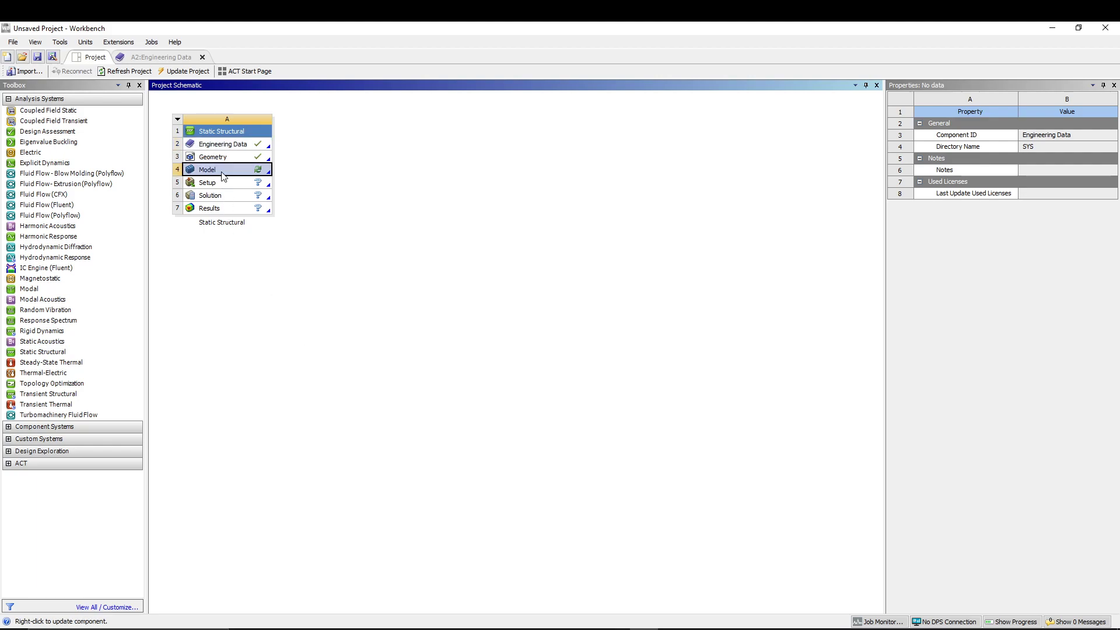
double_click(223, 173)
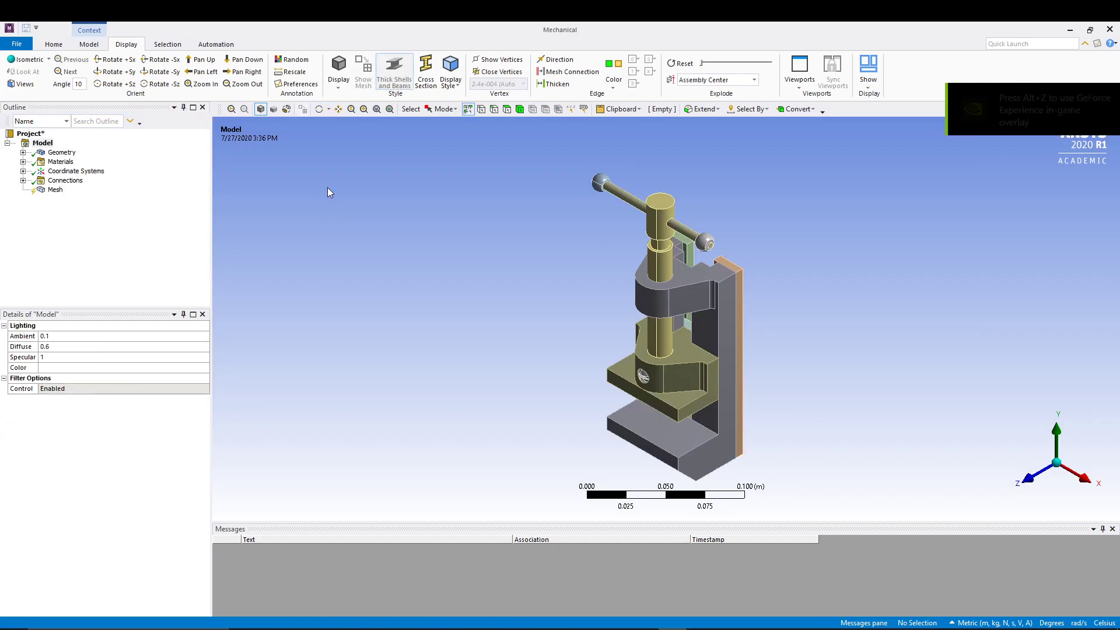
Expand Geometry in the Outline to list the vice part bodies, BAR_GLOBES through VICE_JAW
middle_drag(553, 281, 931, 220)
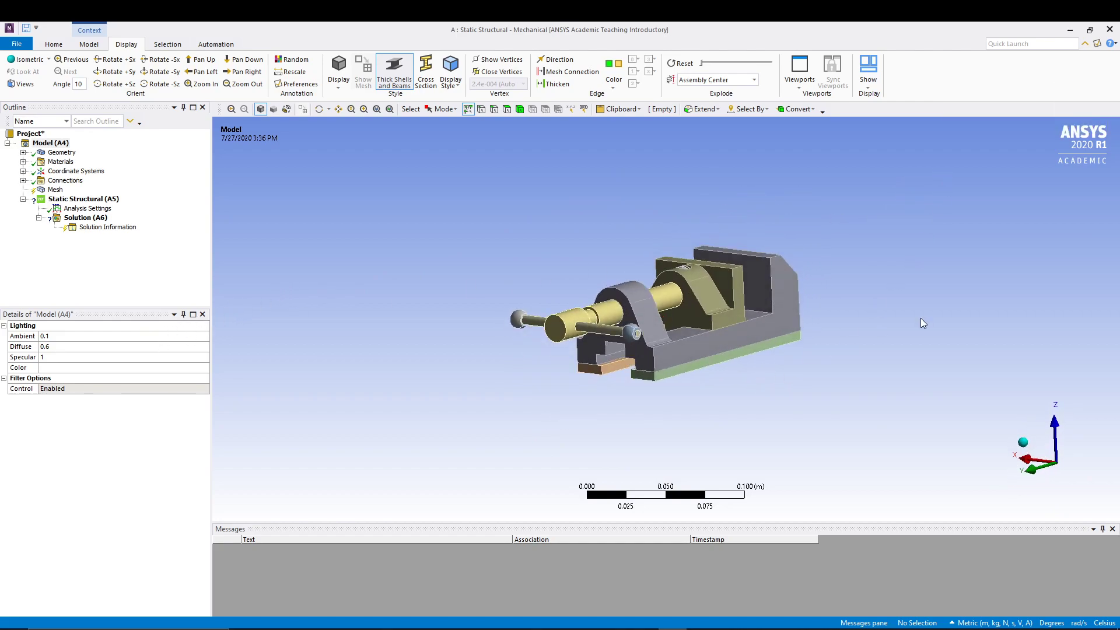
middle_drag(922, 323, 886, 338)
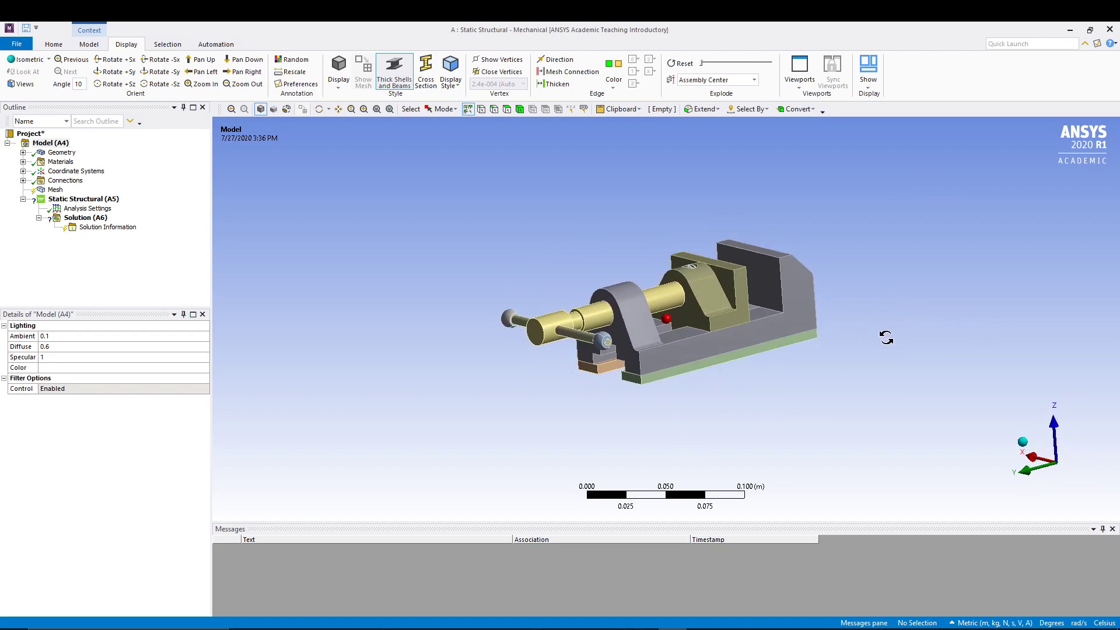
click(23, 152)
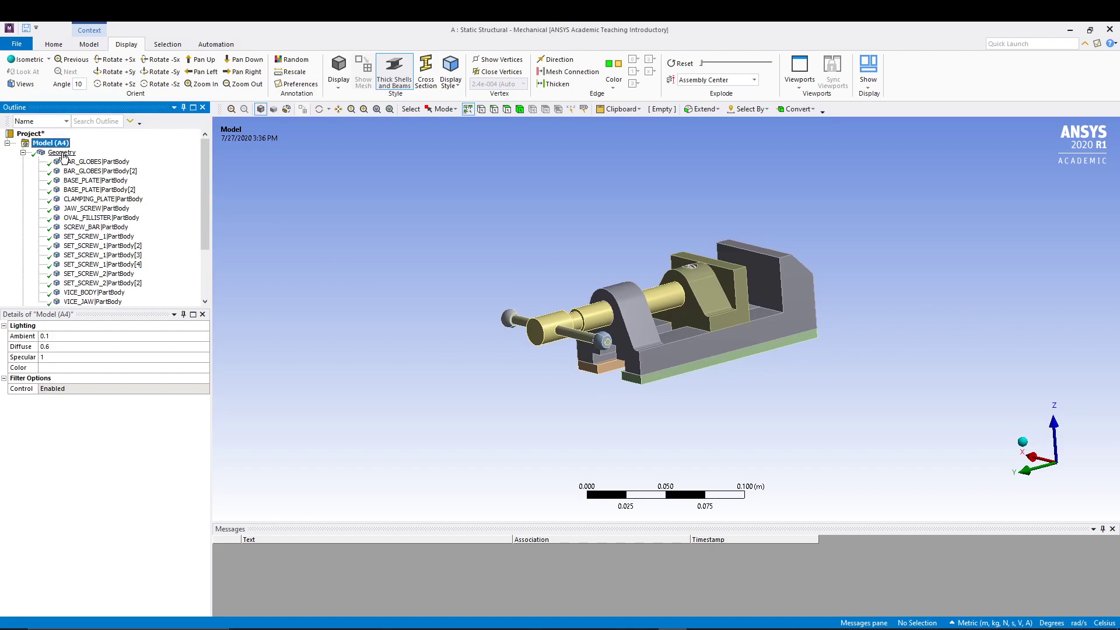
mouse_move(205, 215)
mouse_down()
mouse_move(209, 246)
mouse_move(205, 222)
mouse_up()
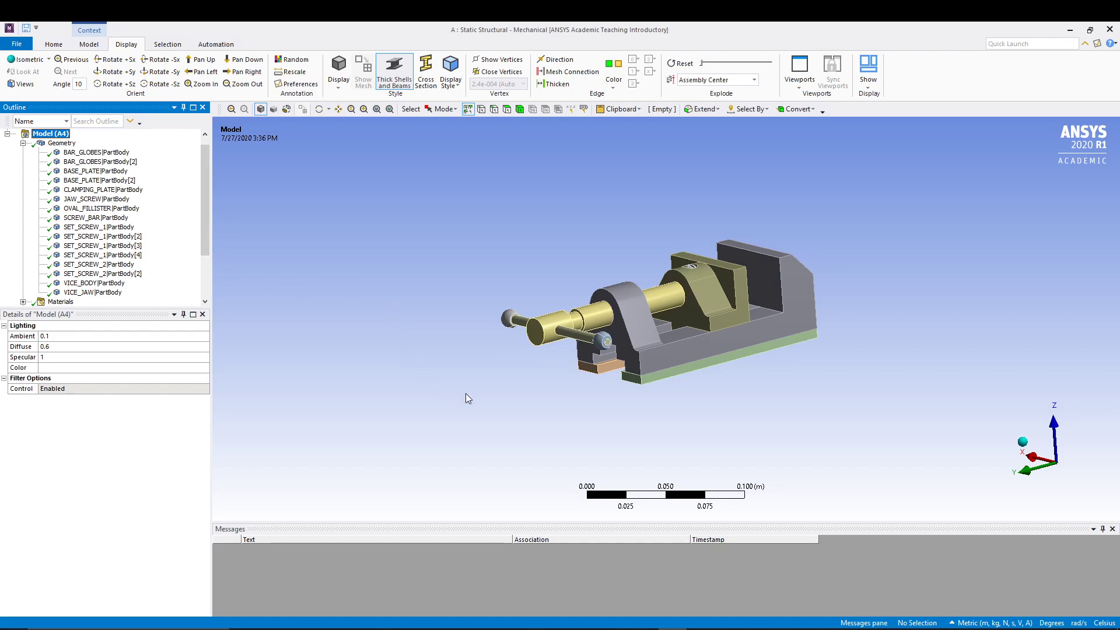
middle_drag(466, 398, 470, 295)
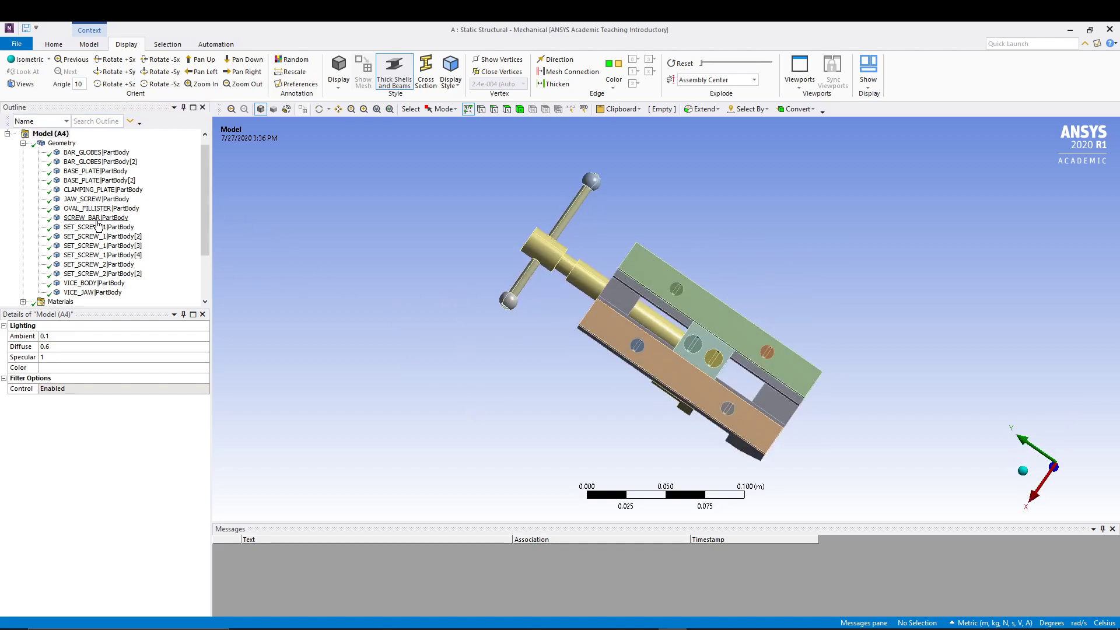
Select the six SET_SCREW bodies and OVAL_FILLISTER in the Outline
click(82, 228)
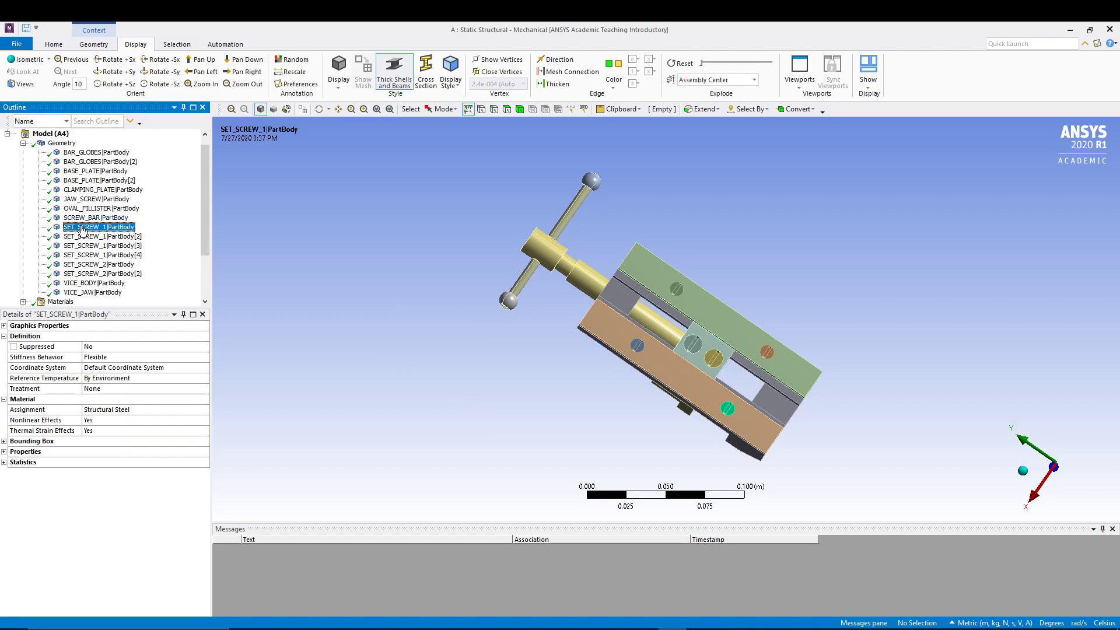
ctrl+click(89, 237)
ctrl+click(90, 246)
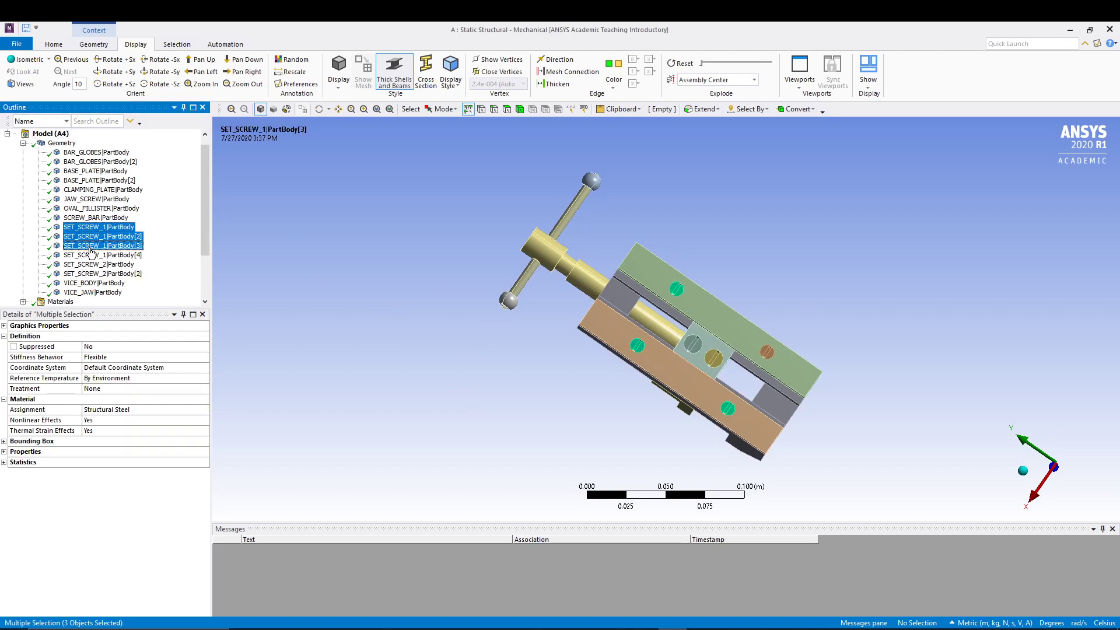
ctrl+click(93, 255)
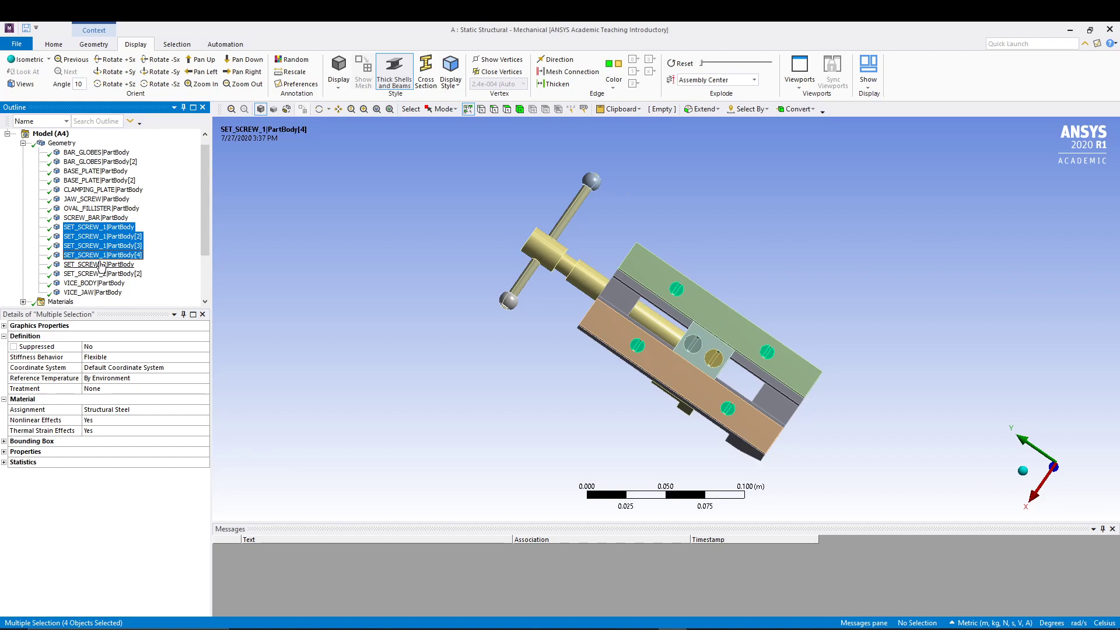
ctrl+click(100, 264)
ctrl+click(96, 274)
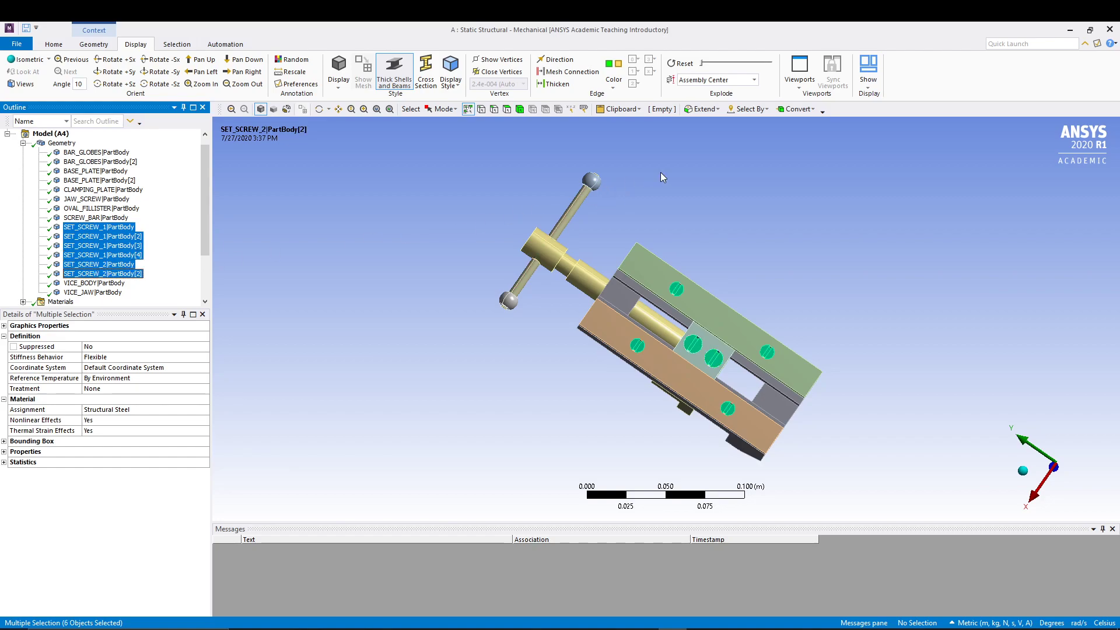
middle_drag(660, 172, 253, 258)
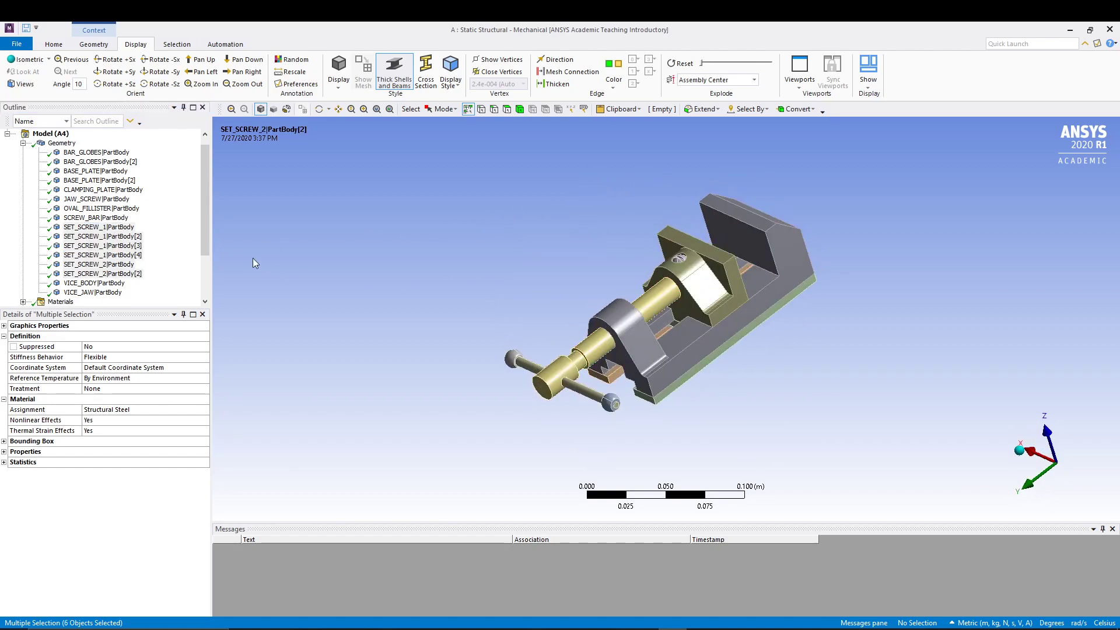
ctrl+click(87, 209)
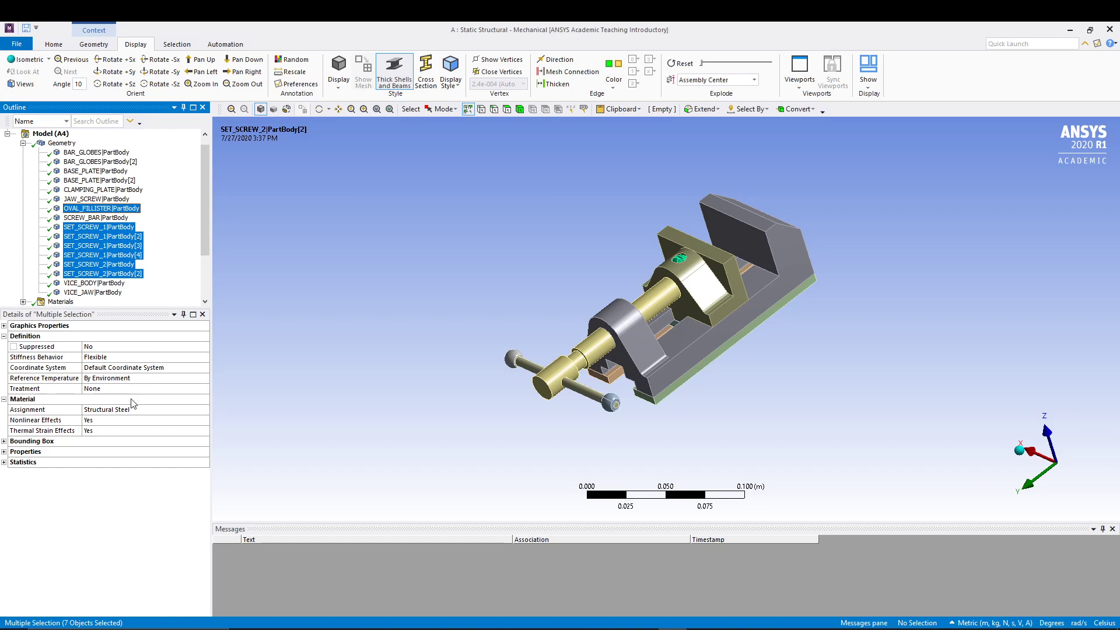
Assign Stainless Steel as the material of the seven selected bodies
click(168, 410)
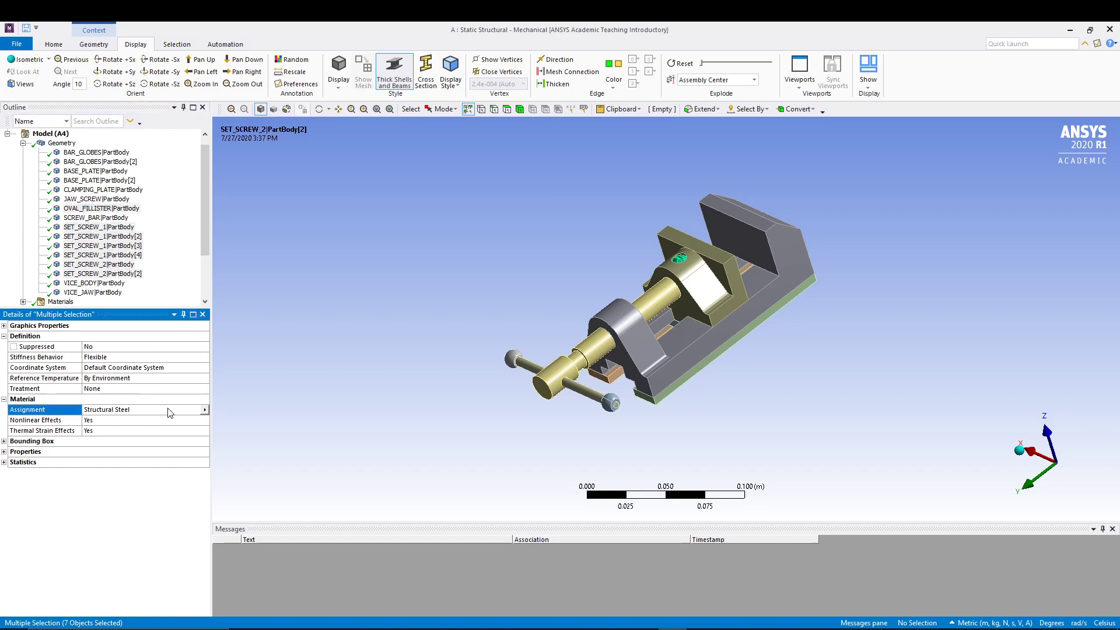
click(204, 410)
click(260, 278)
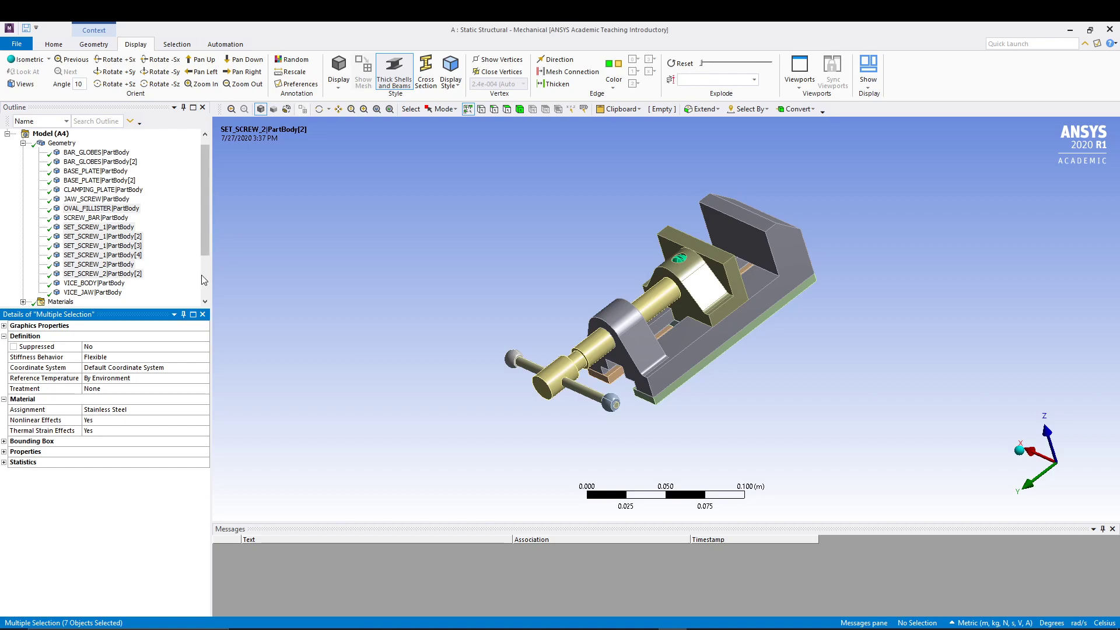
drag(207, 256, 205, 226)
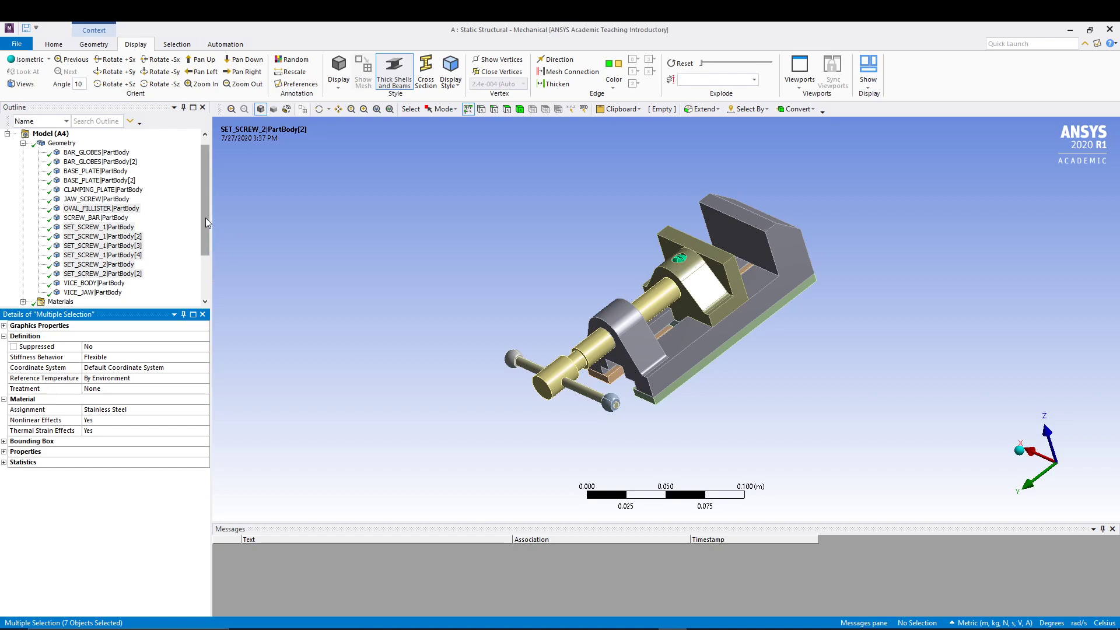
Assign Gray Cast Iron to VICE_BODY and both BASE_PLATE bodies
click(103, 284)
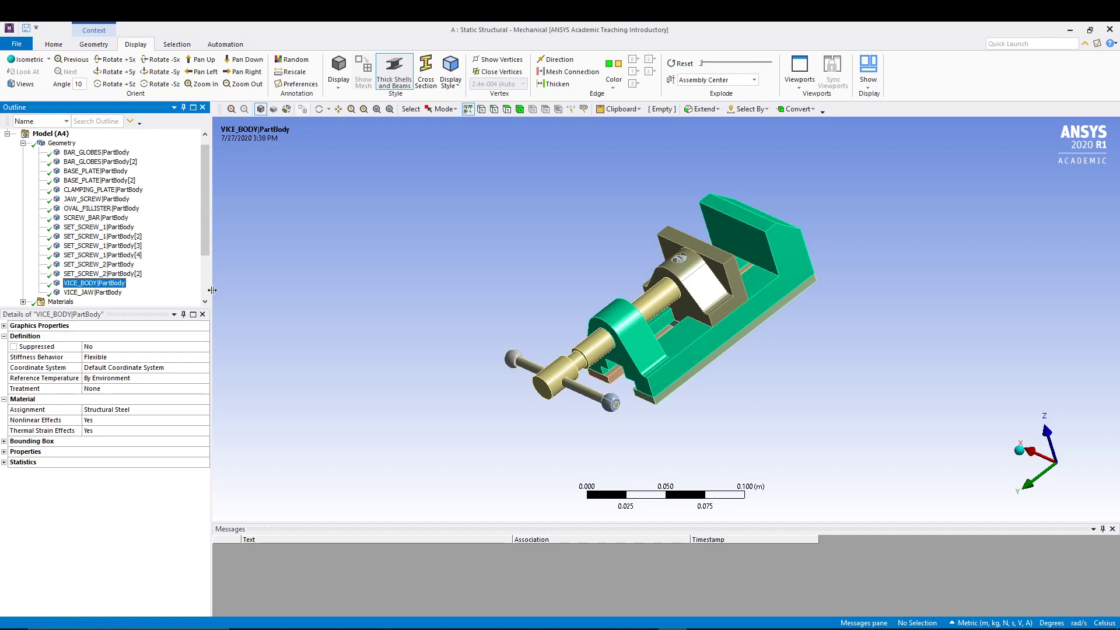
ctrl+click(98, 180)
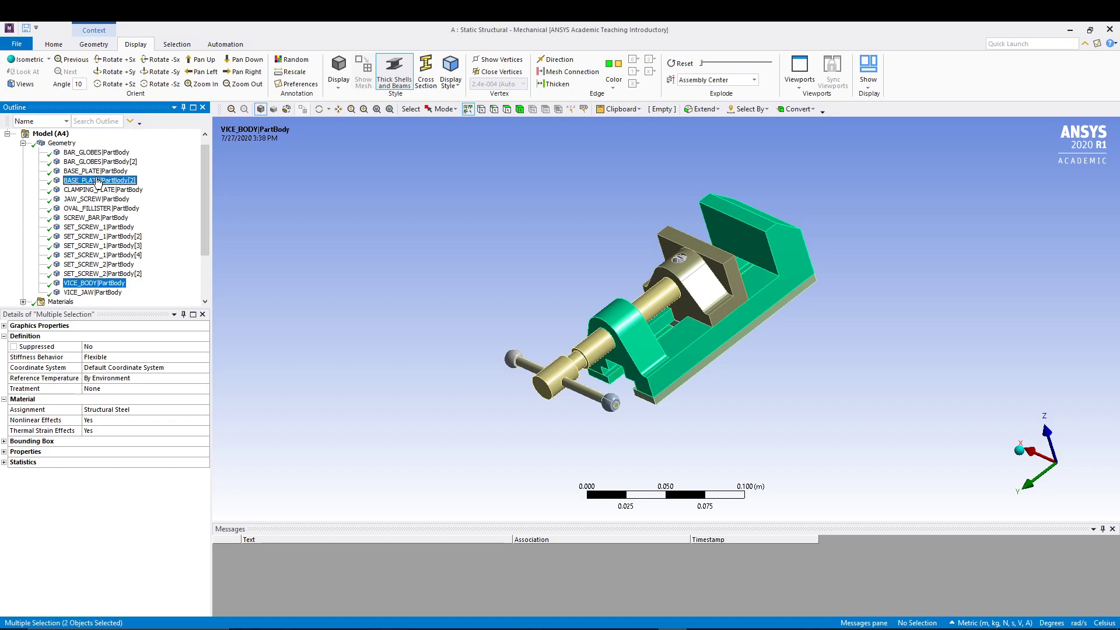
ctrl+click(99, 171)
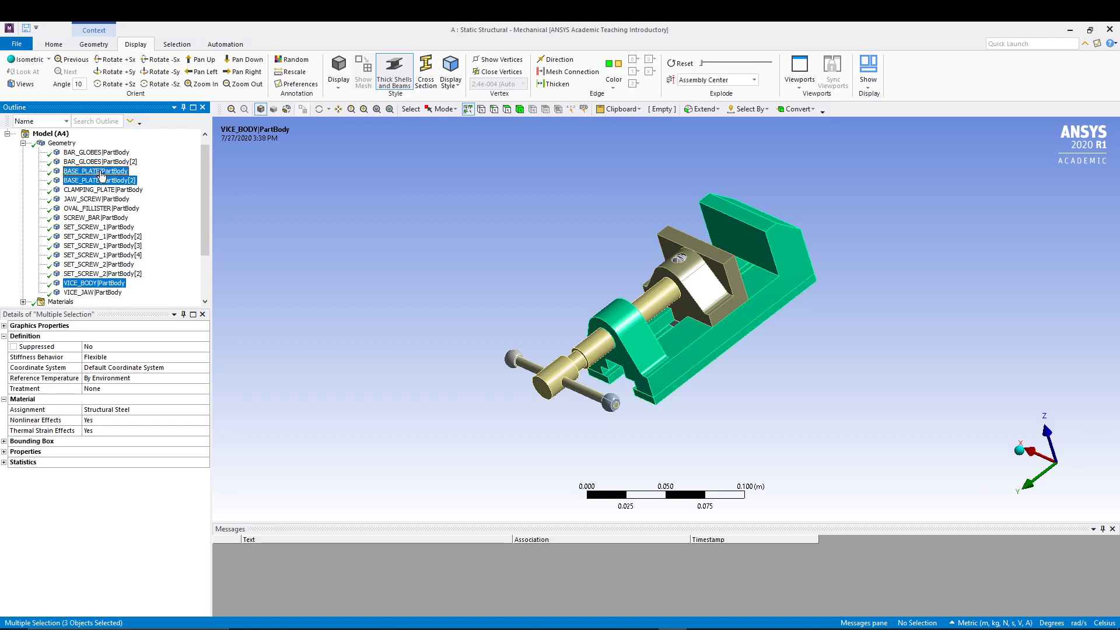
click(129, 414)
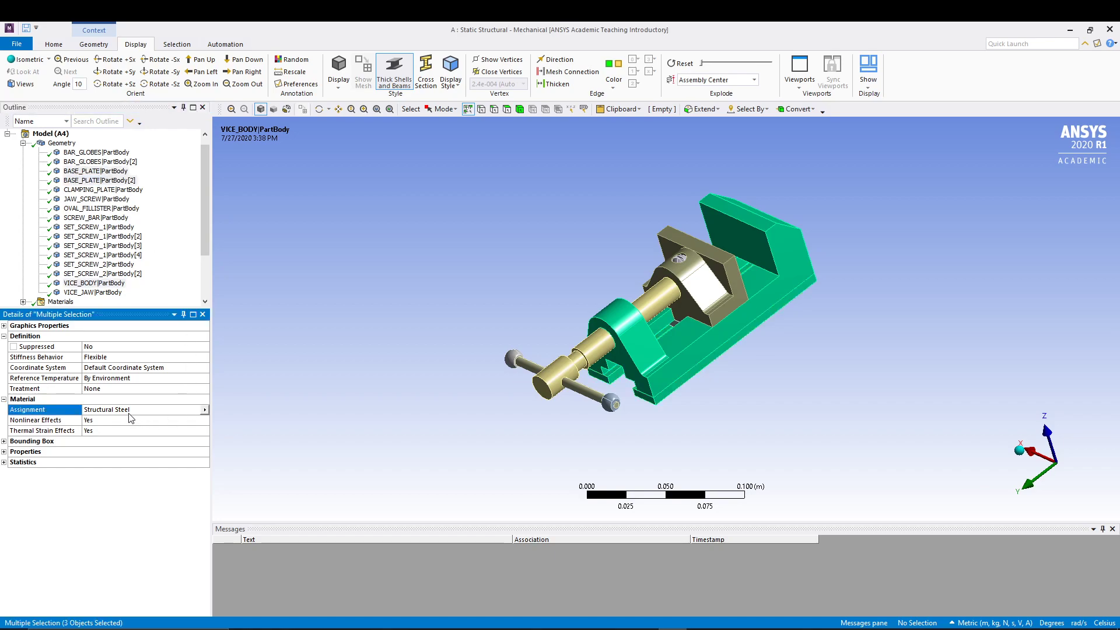
click(204, 411)
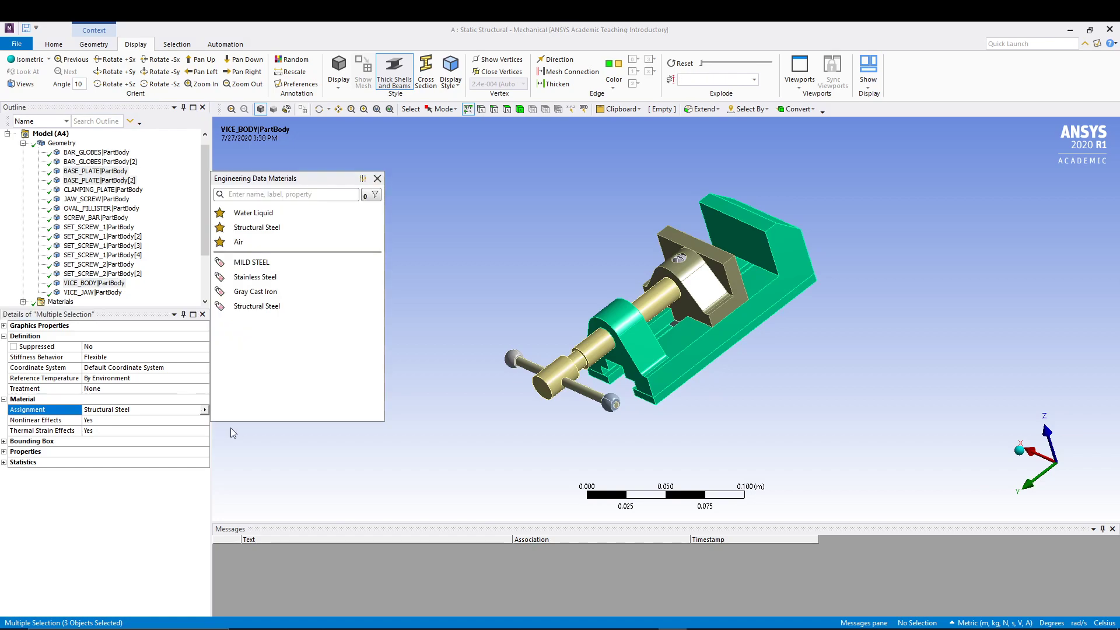
click(251, 292)
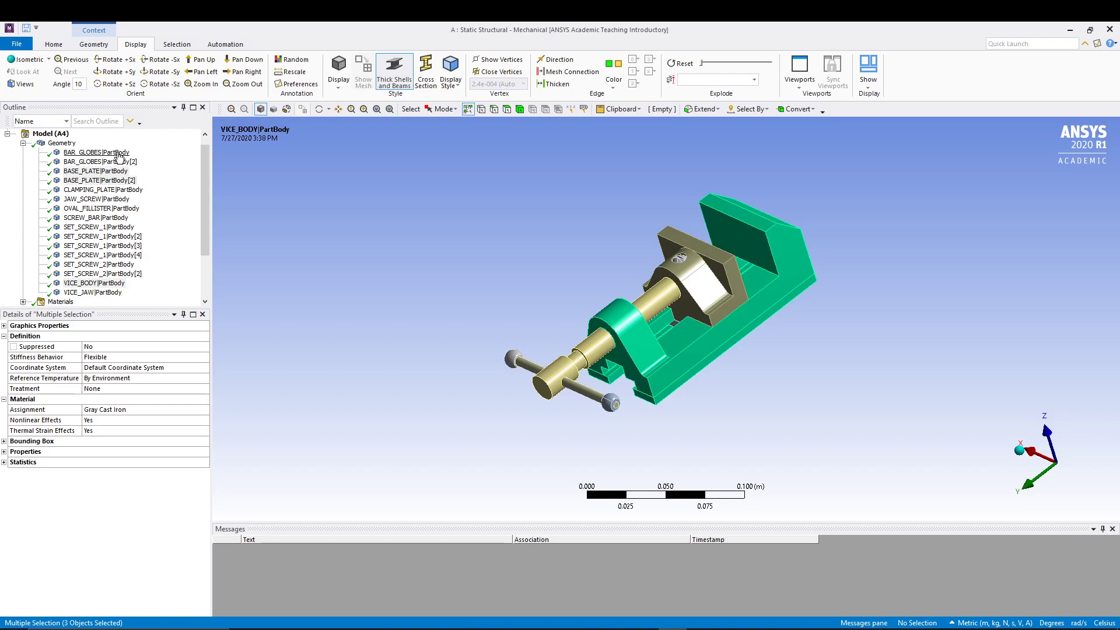
click(109, 190)
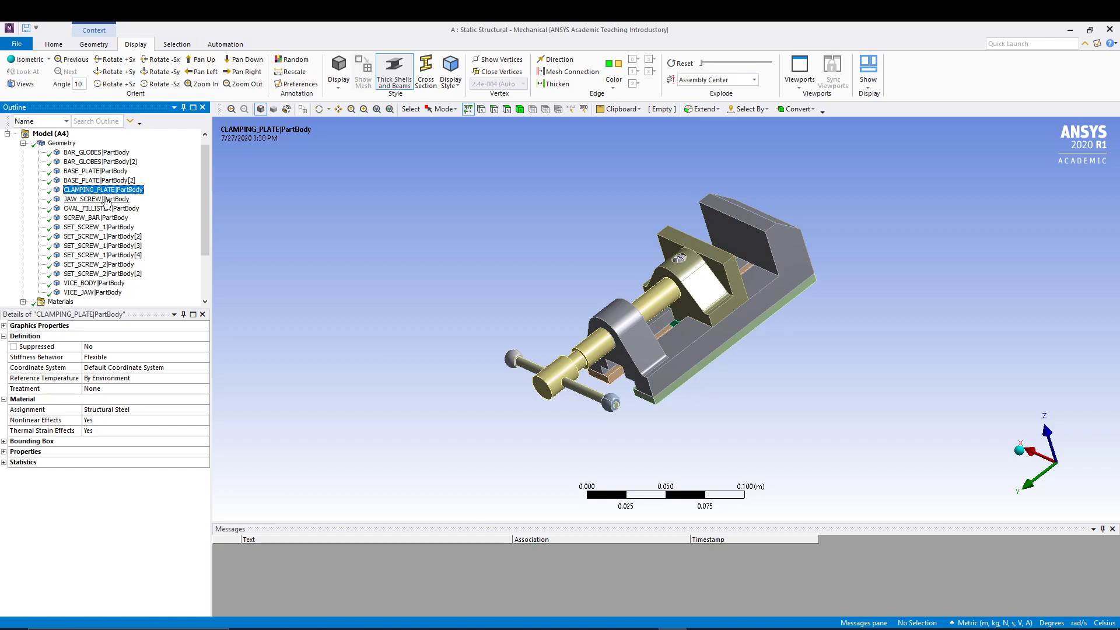
Add JAW_SCREW, SCREW_BAR, VICE_JAW and both BAR_GLOBES to the CLAMPING_PLATE selection
ctrl+click(102, 201)
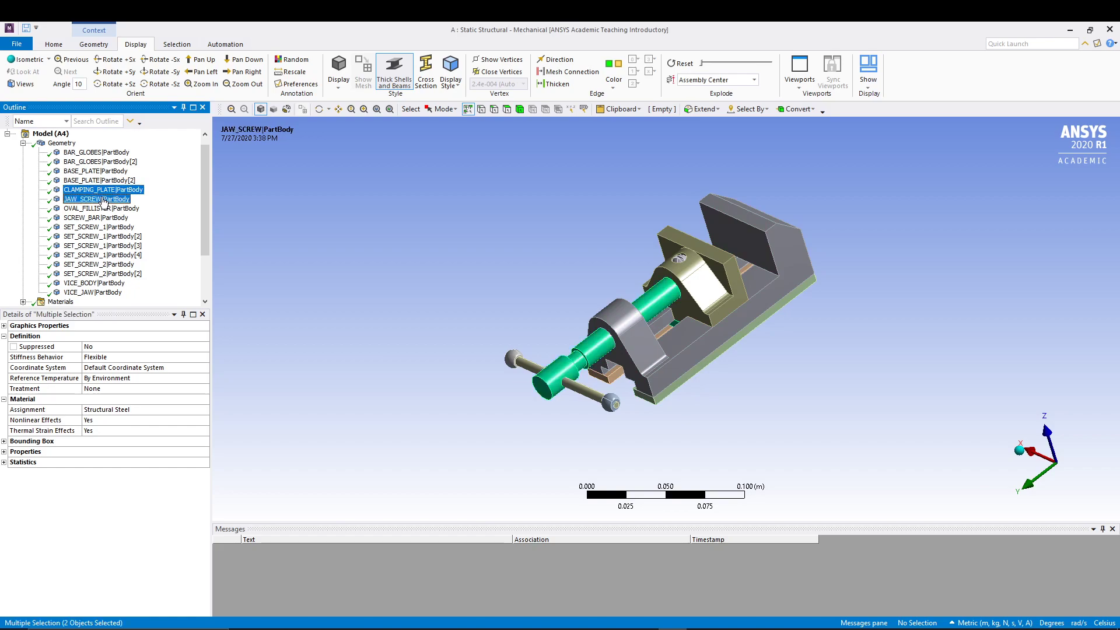
ctrl+click(89, 210)
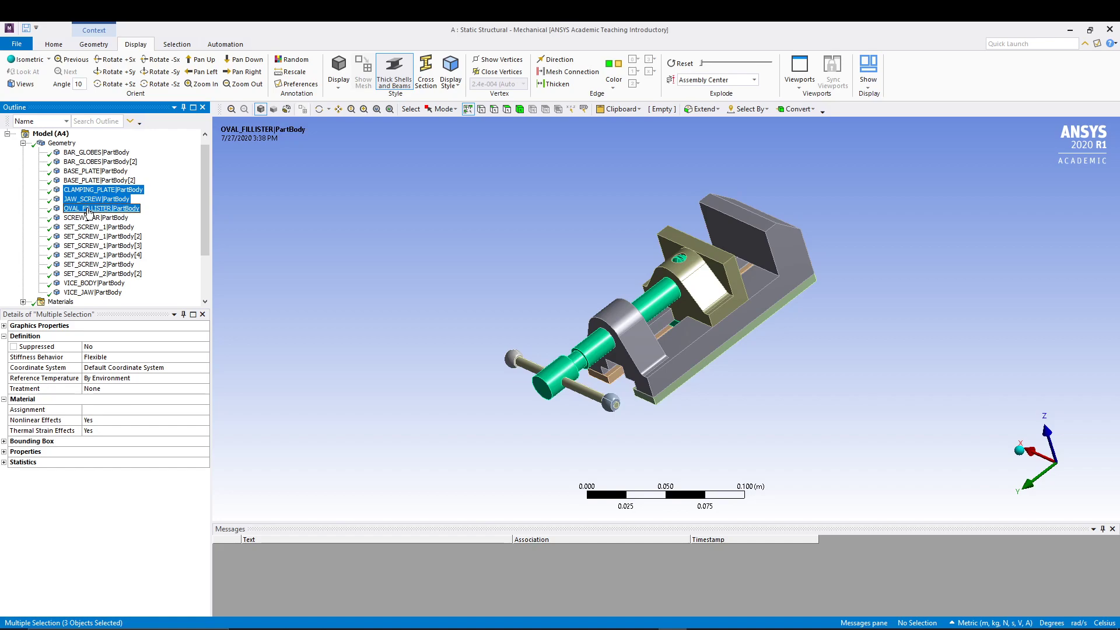
ctrl+click(89, 211)
ctrl+click(92, 219)
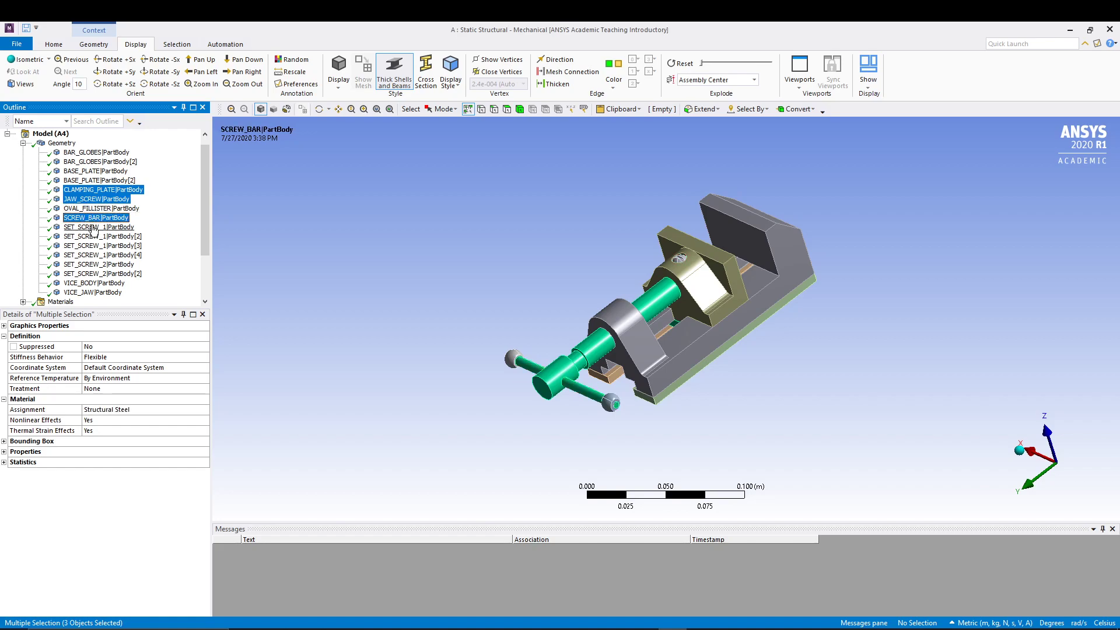
ctrl+click(95, 292)
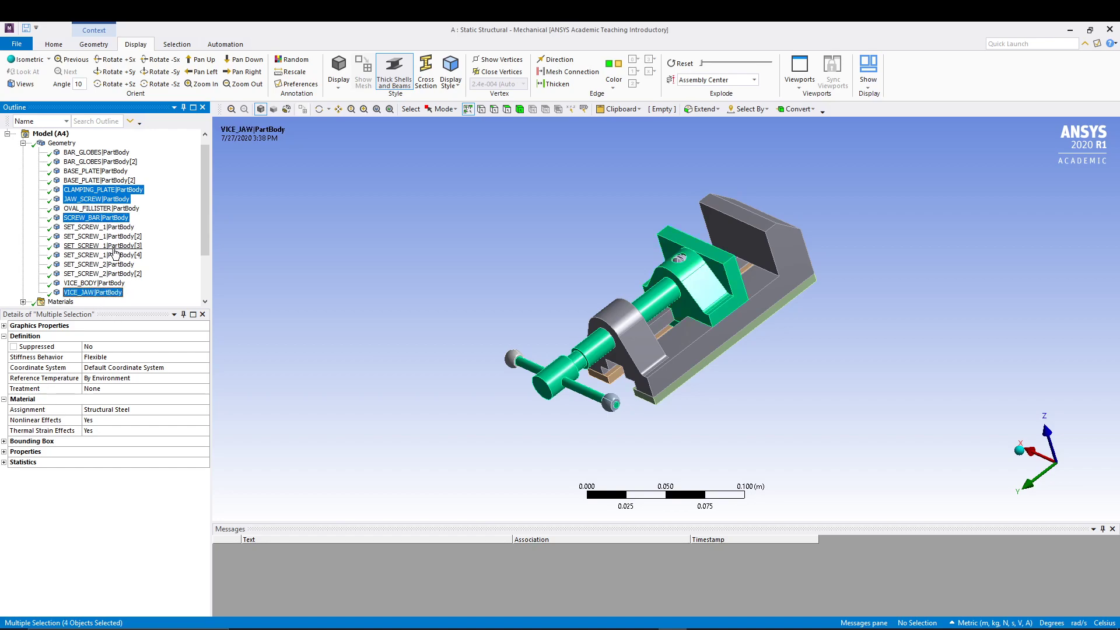
ctrl+click(92, 154)
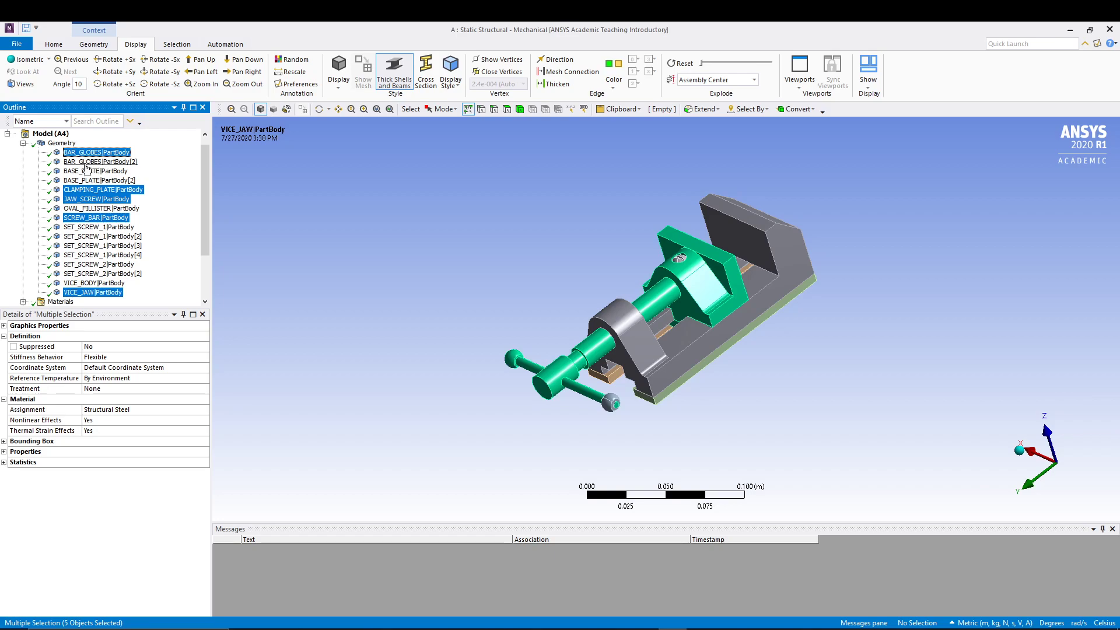
ctrl+click(84, 162)
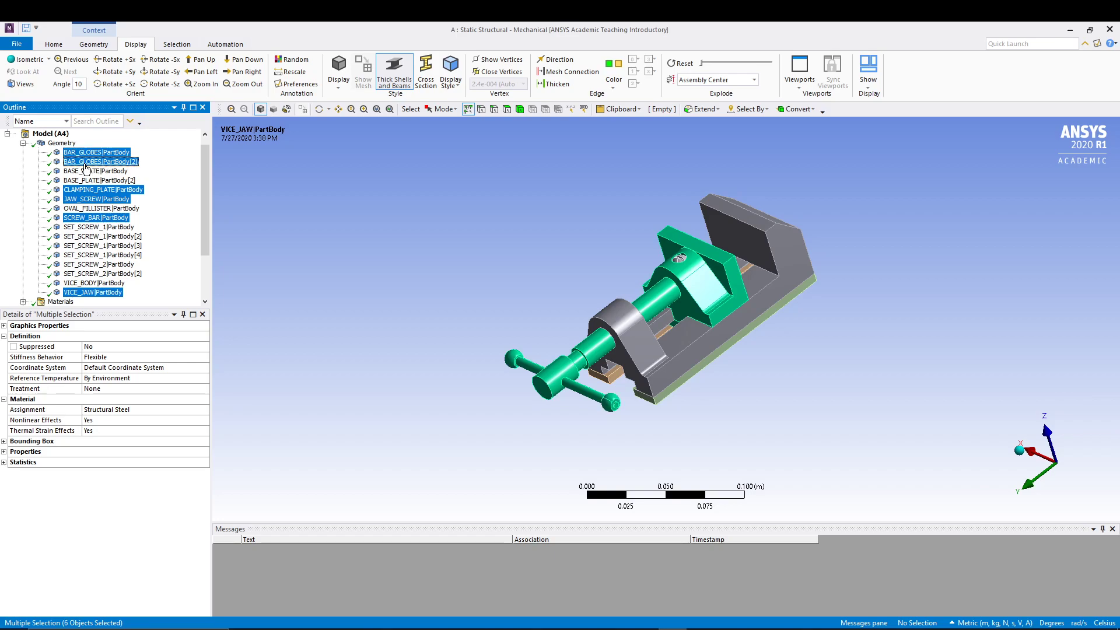
Assign MILD STEEL as the material of the six selected vice bodies
click(155, 410)
click(205, 420)
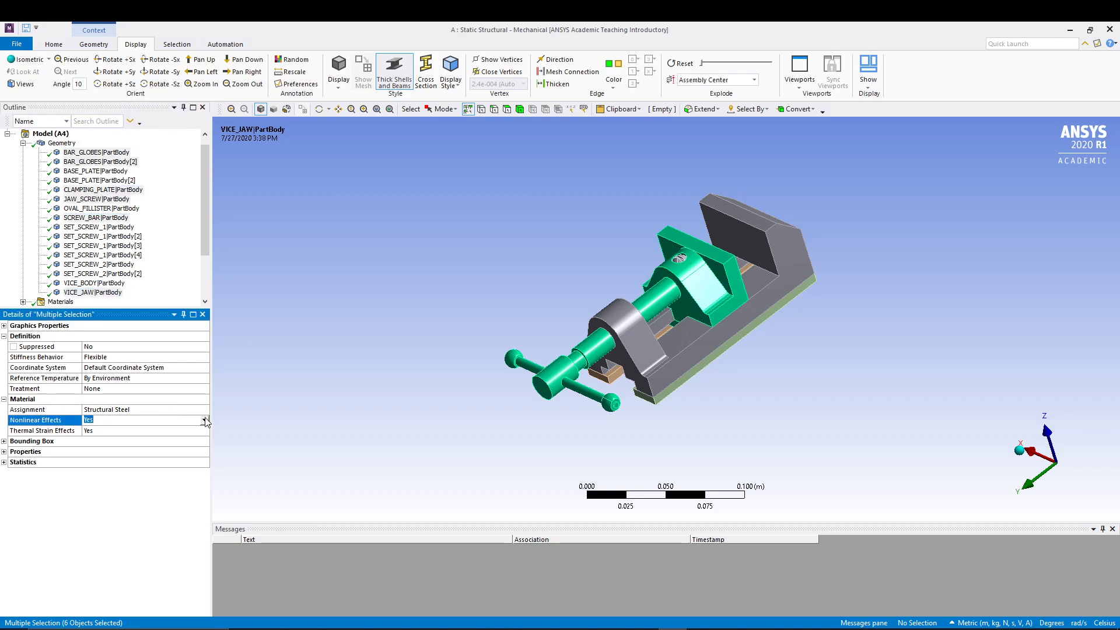
click(201, 410)
click(204, 409)
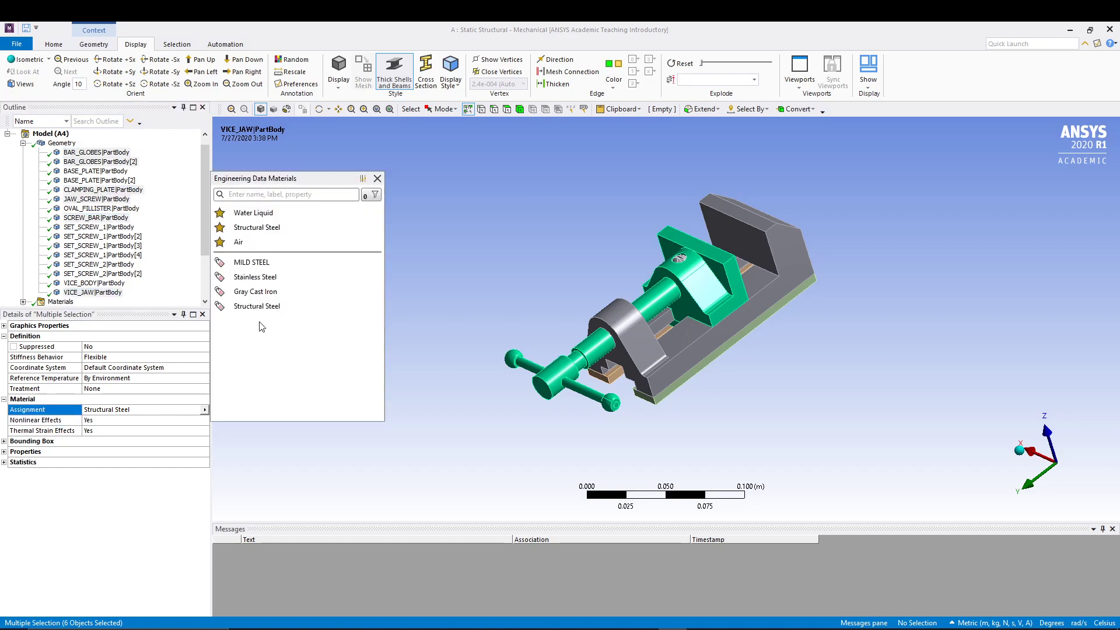
click(260, 262)
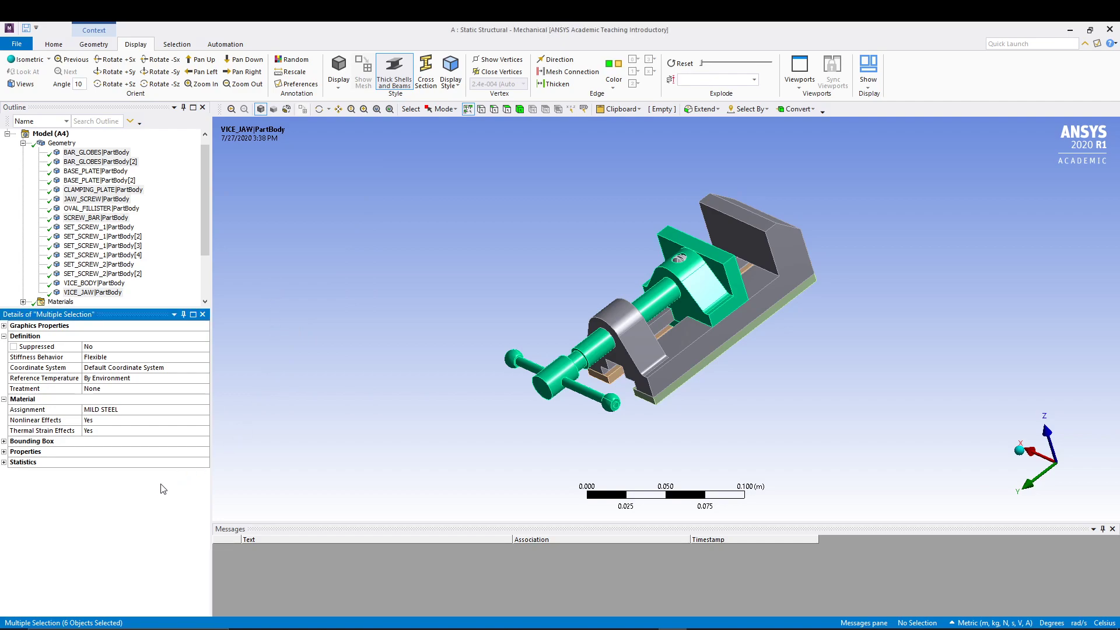
middle_drag(421, 413, 345, 414)
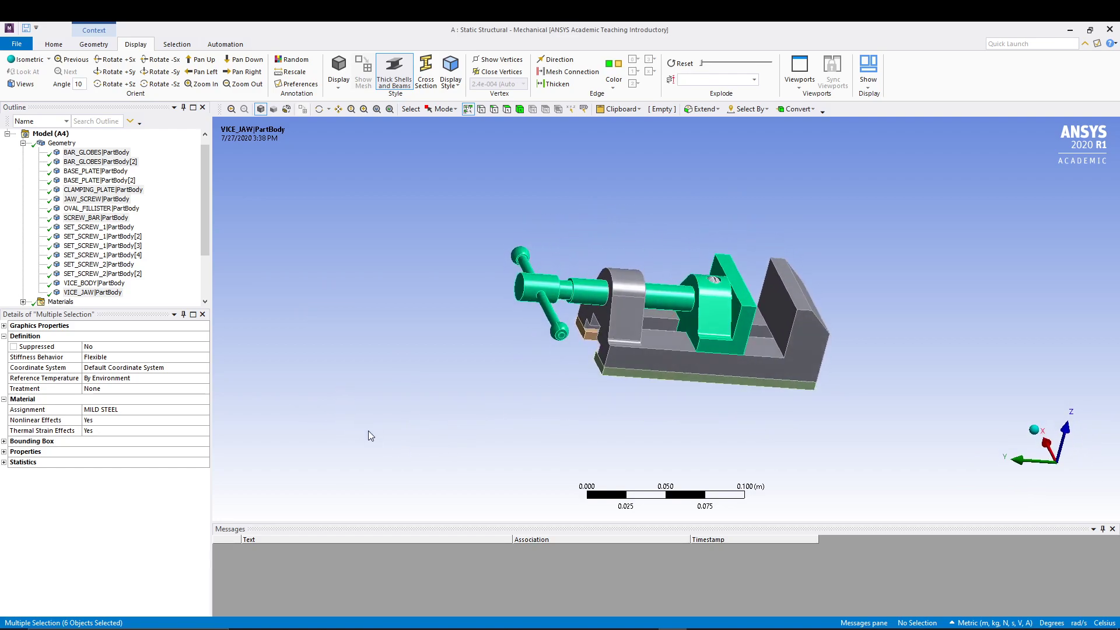
Set Display Style to Material to colour the vice bodies, then generate the assembly mesh
click(452, 77)
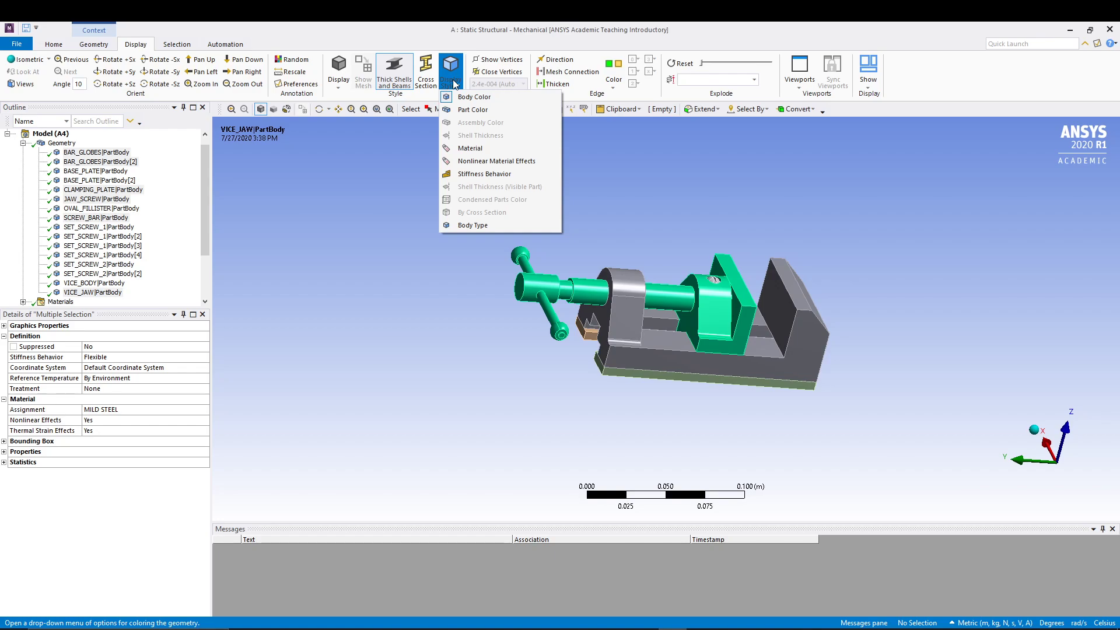
click(464, 148)
middle_drag(410, 322, 467, 345)
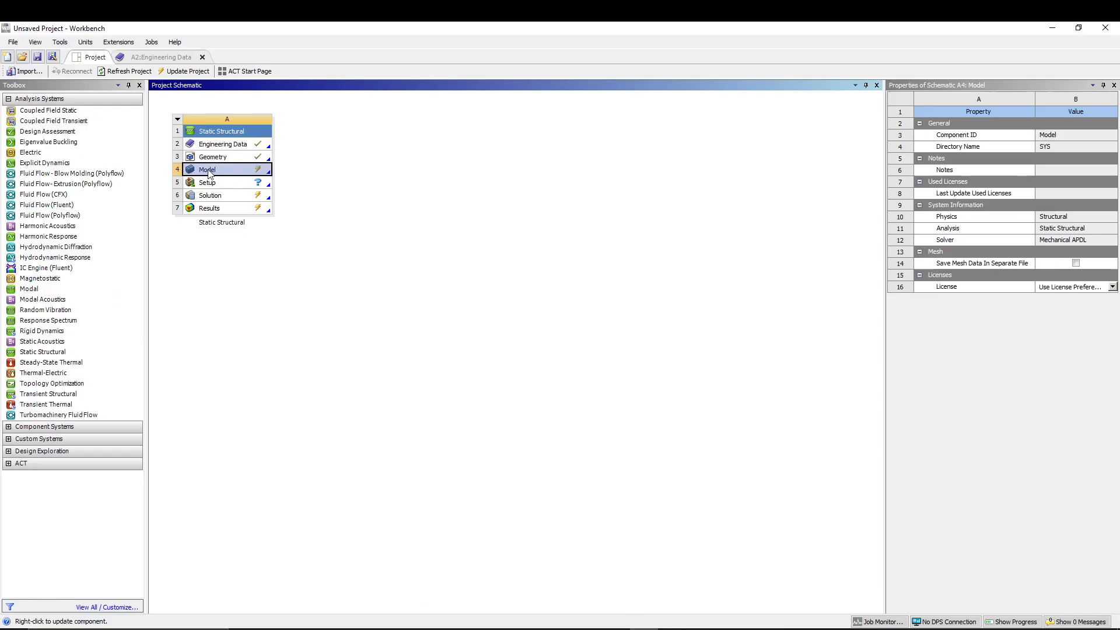
click(184, 71)
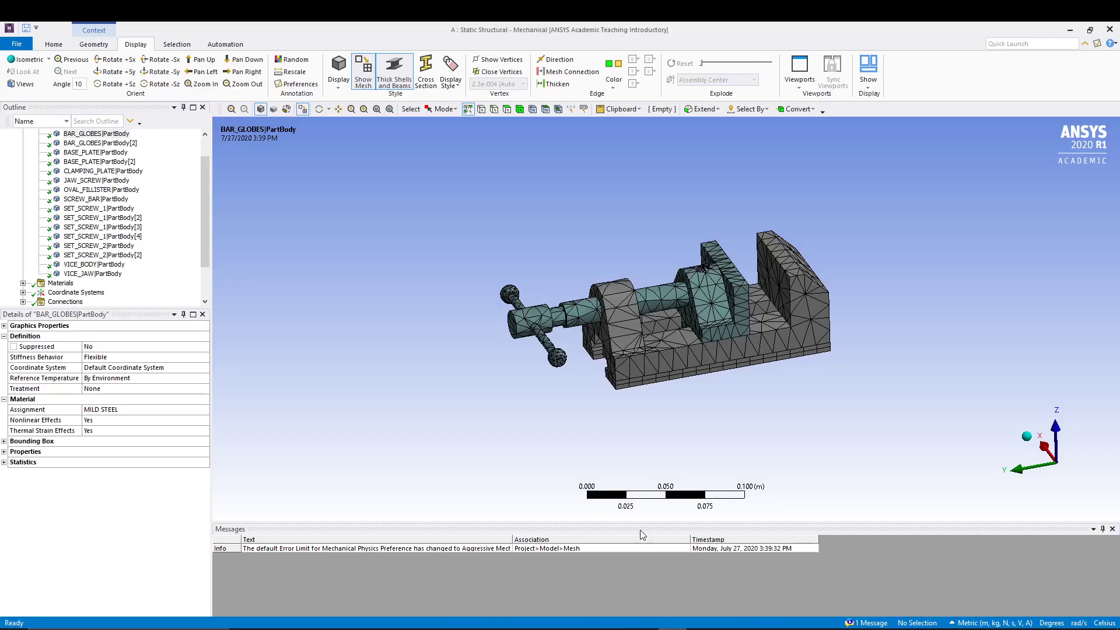
Turn off Show Mesh, keep Display Style on Material, and orbit the vice to an oblique view
click(363, 73)
middle_drag(432, 327, 442, 295)
click(459, 86)
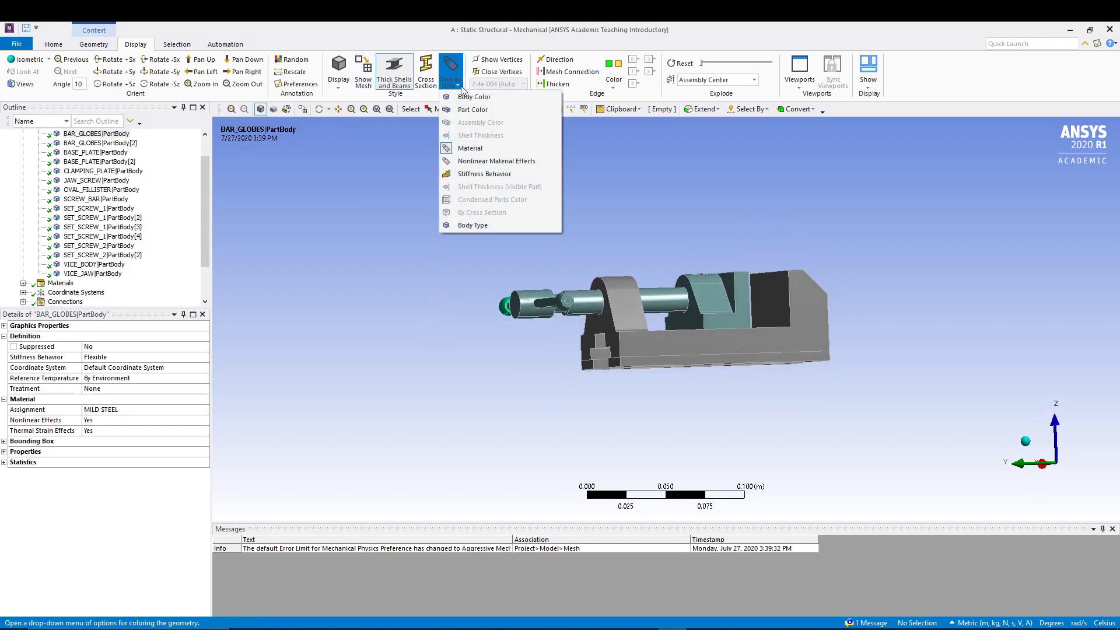
click(466, 149)
middle_drag(514, 361, 498, 383)
middle_drag(734, 211, 921, 192)
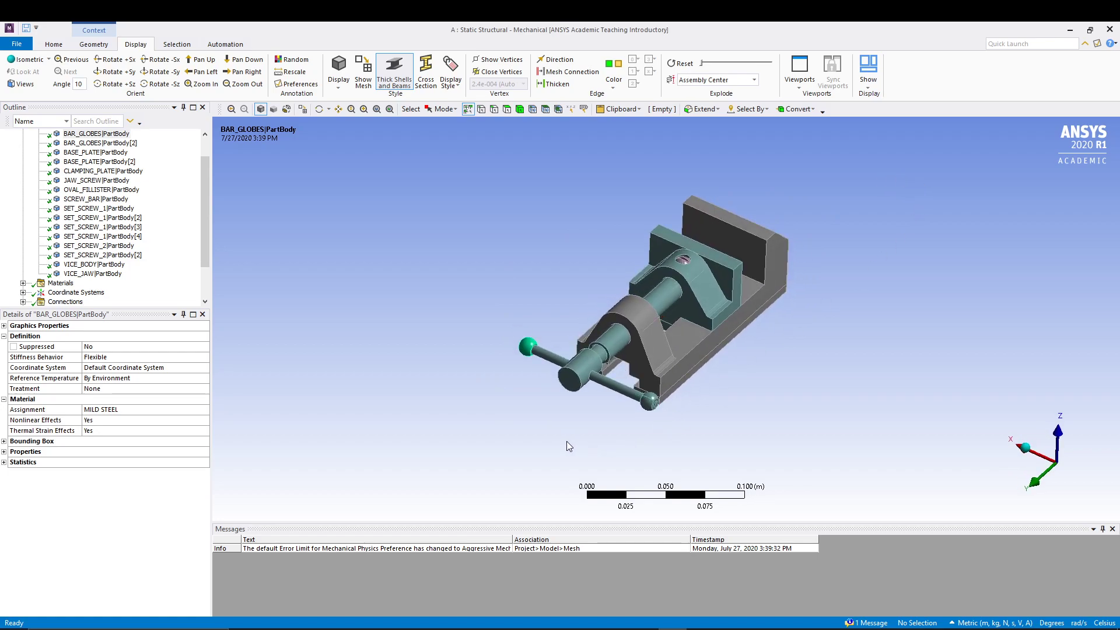